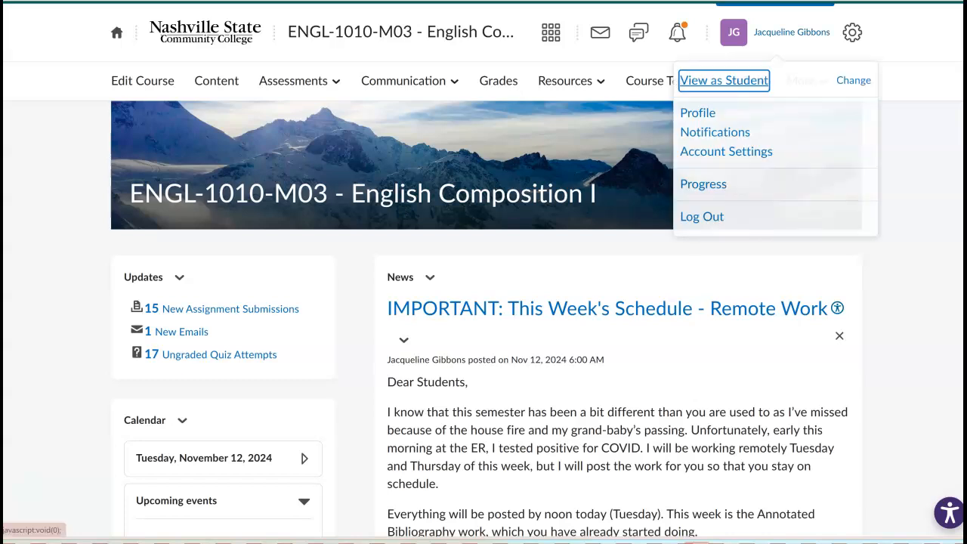
Step: Switch the ENGL-1010-M03 course to student view and move focus to the Content link
key("Return")
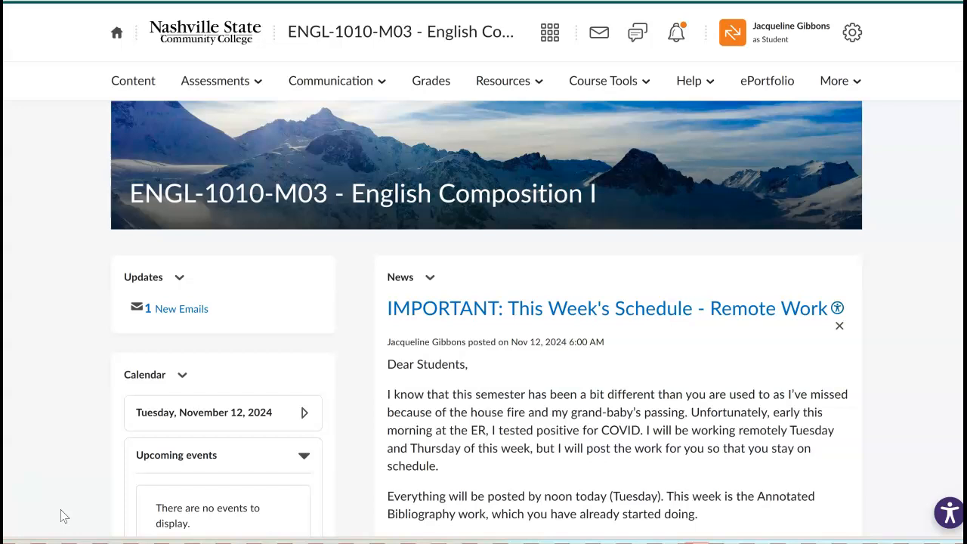
key("Tab")
Step: Open Module 3: Annotated Bibliography, review its MLA topics, and open Page/Article from a Website
key("Return")
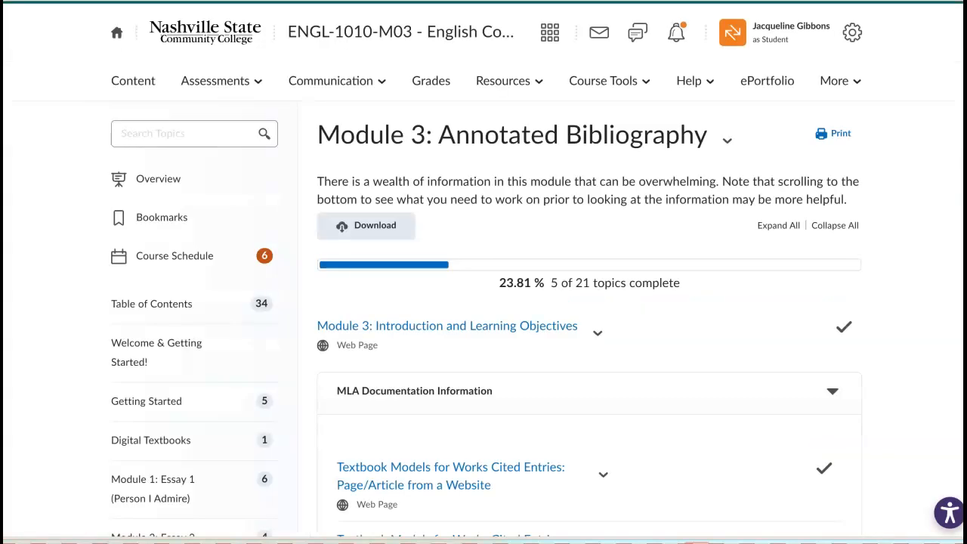
scroll(486, 262, "down", 8)
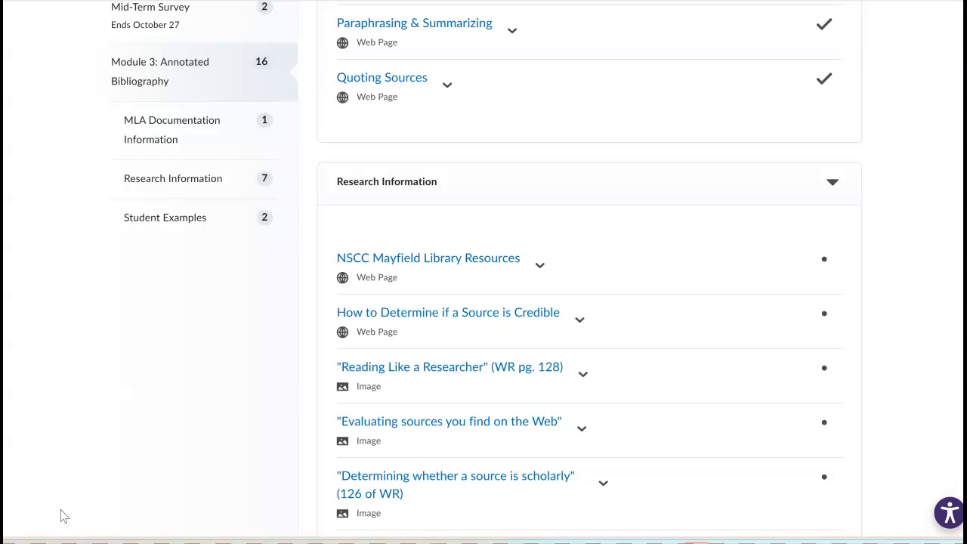
scroll(64, 516, "up", 3)
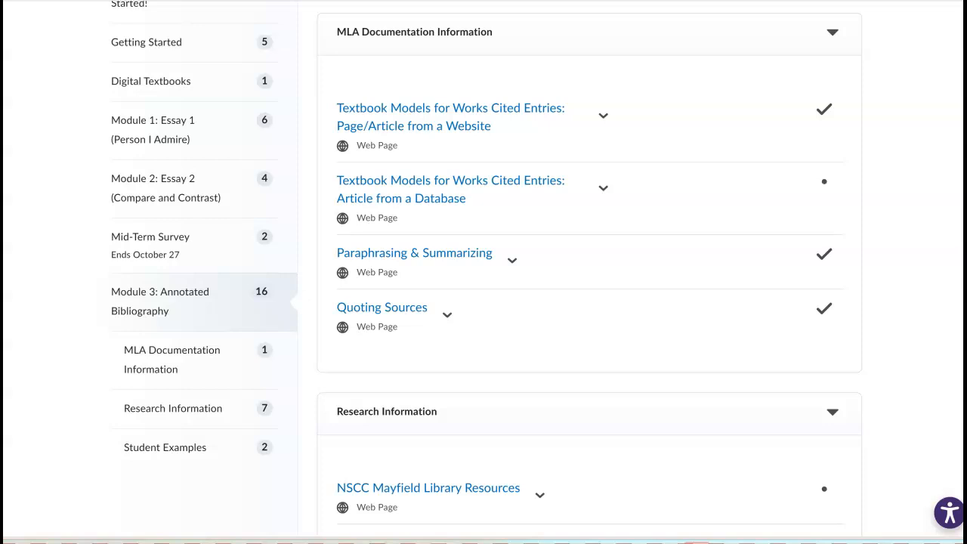
scroll(487, 272, "up", 2)
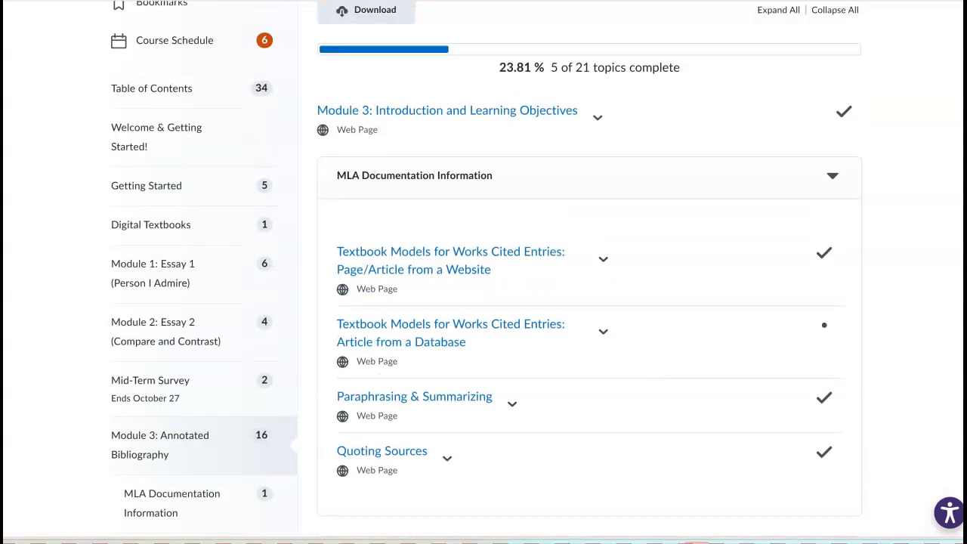
scroll(160, 444, "up", 1)
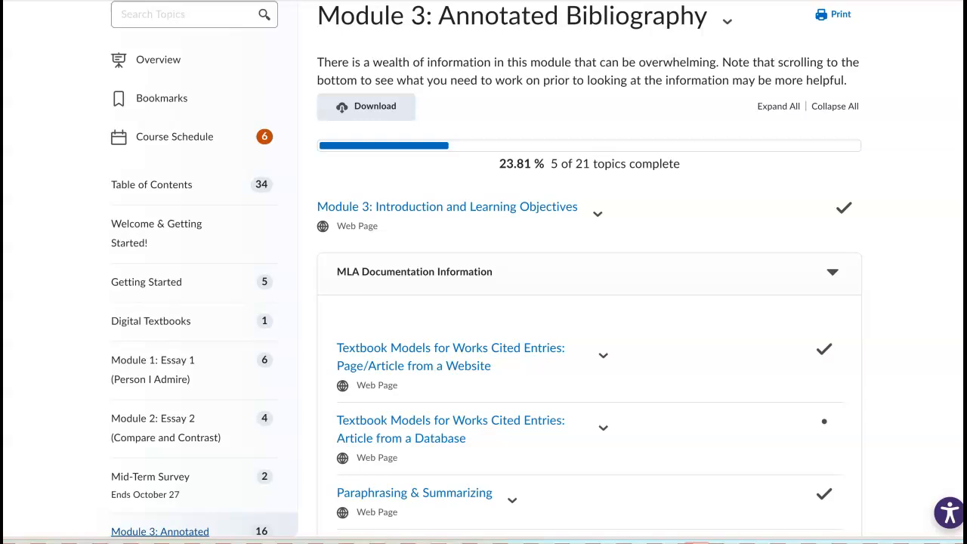
scroll(487, 272, "down", 2)
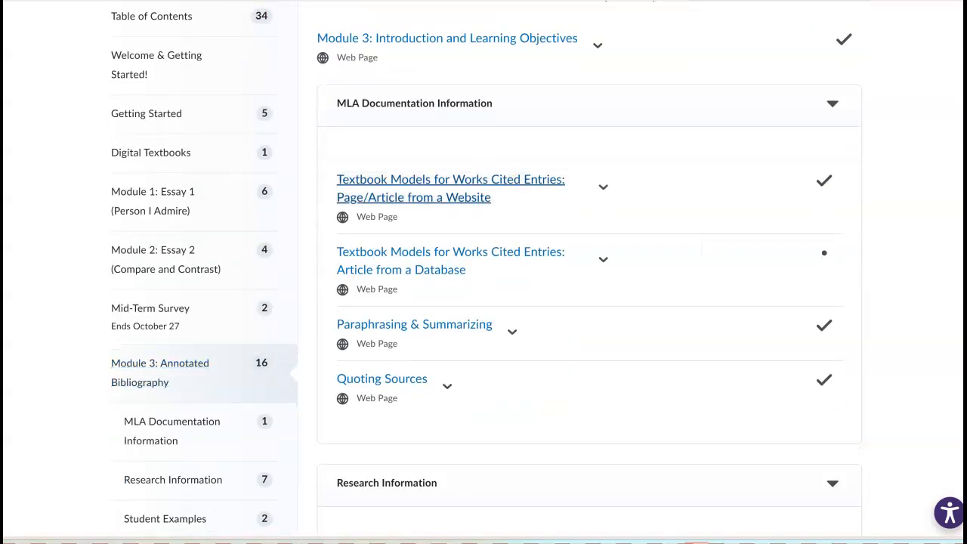
left_click(451, 187)
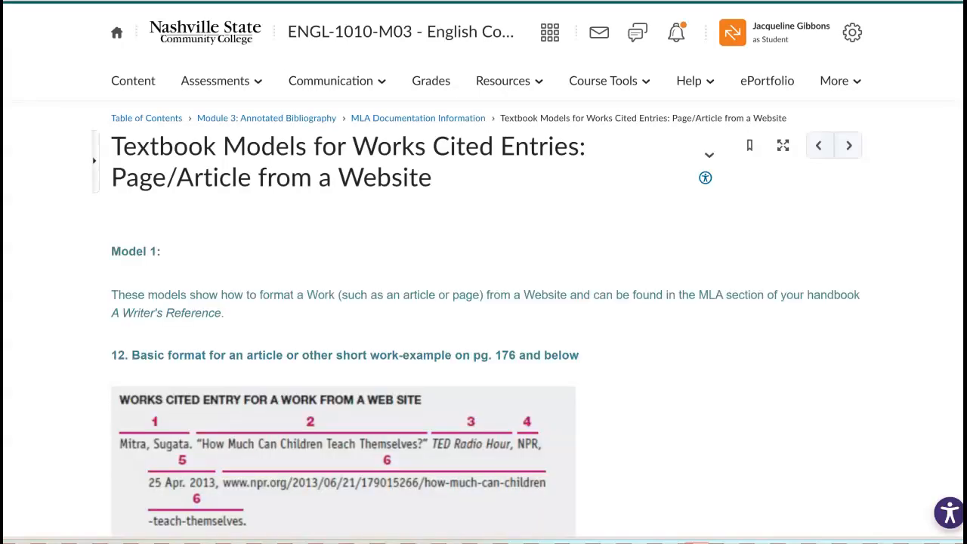
Step: Scroll through the Model 1 and Model 2 citation examples, then back up to Model 1
scroll(483, 272, "down", 3)
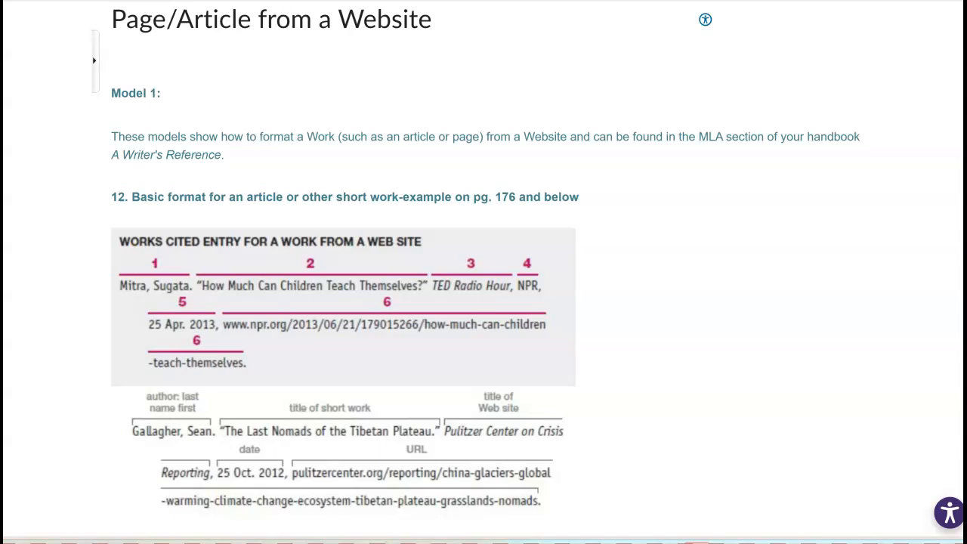
scroll(483, 272, "down", 3)
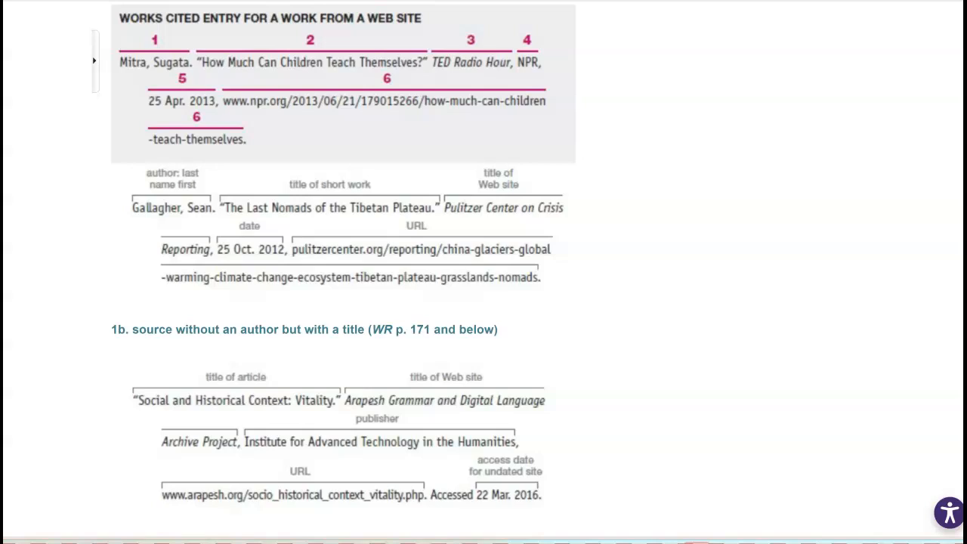
scroll(344, 272, "down", 2)
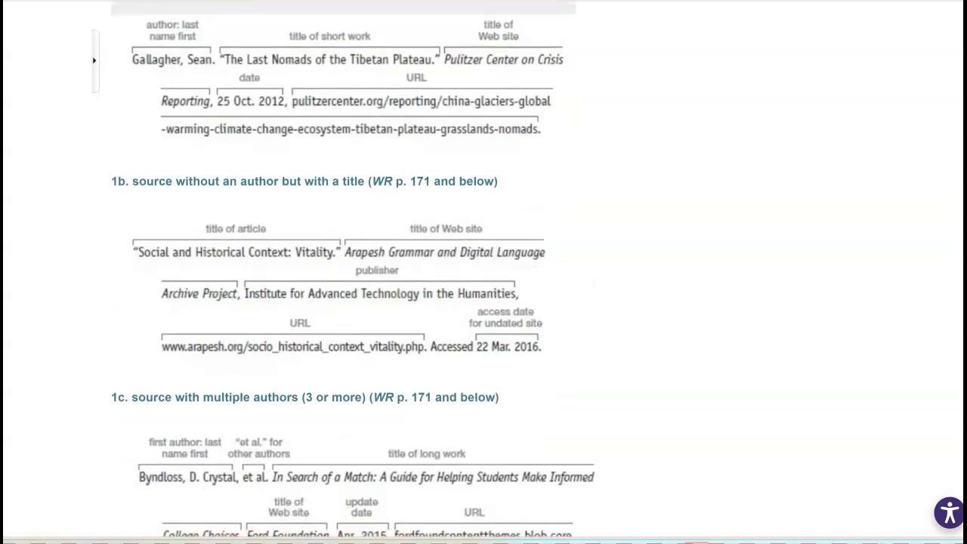
scroll(359, 272, "down", 4)
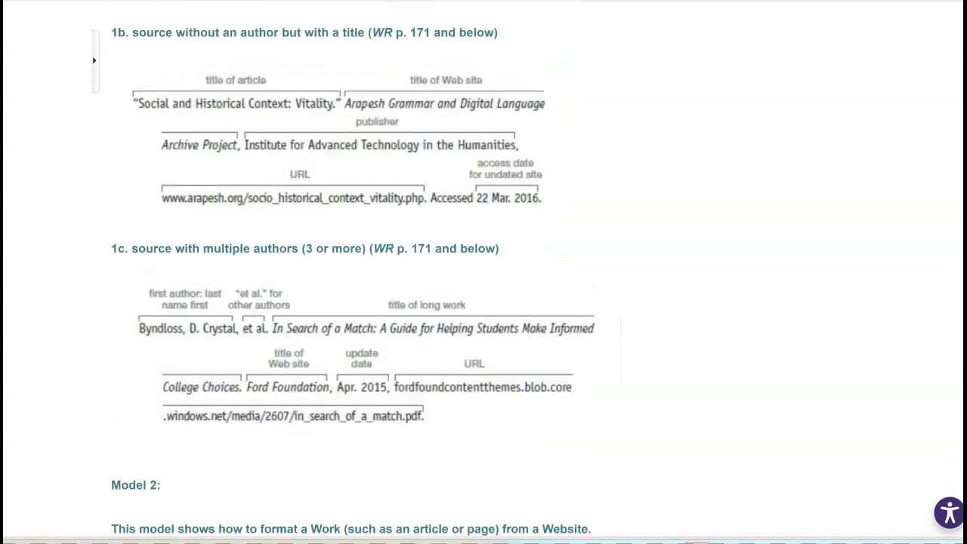
scroll(359, 272, "down", 3)
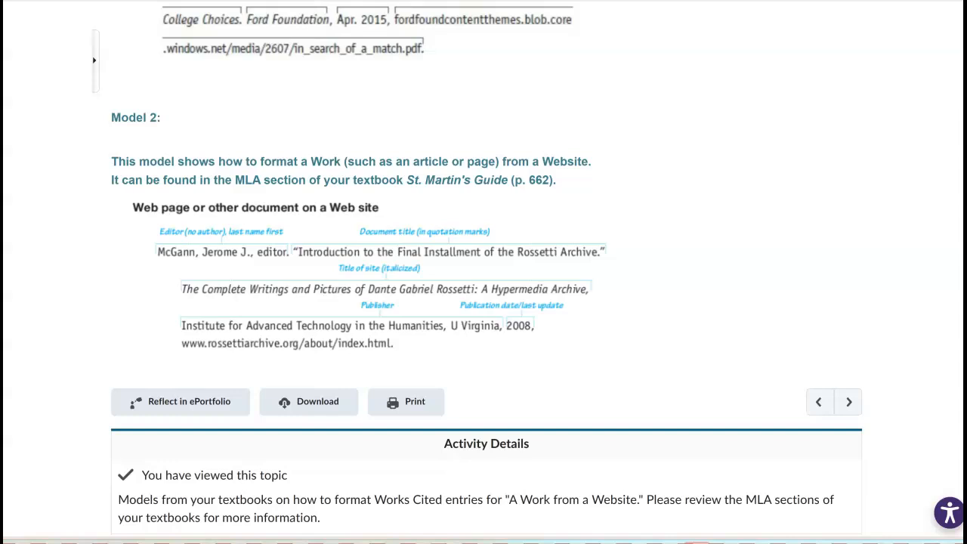
scroll(483, 272, "down", 1)
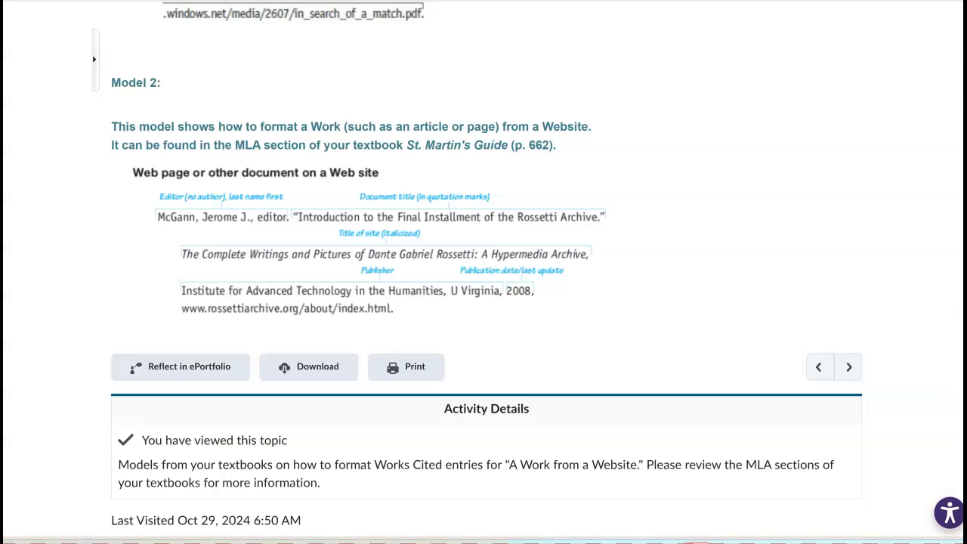
scroll(484, 272, "up", 13)
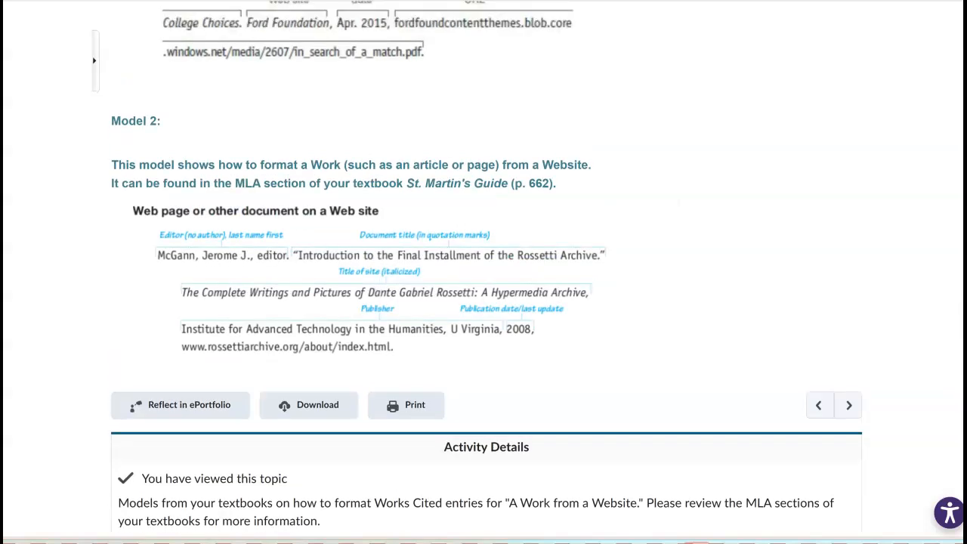
scroll(483, 272, "up", 10)
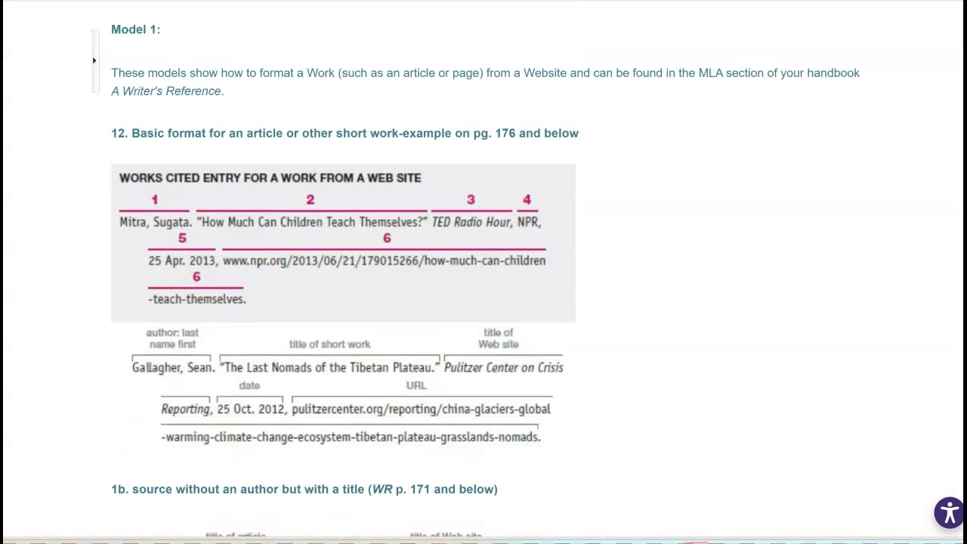
Step: In a new tab, search Google for 'purdue owl MLA citation'
key("ctrl+t")
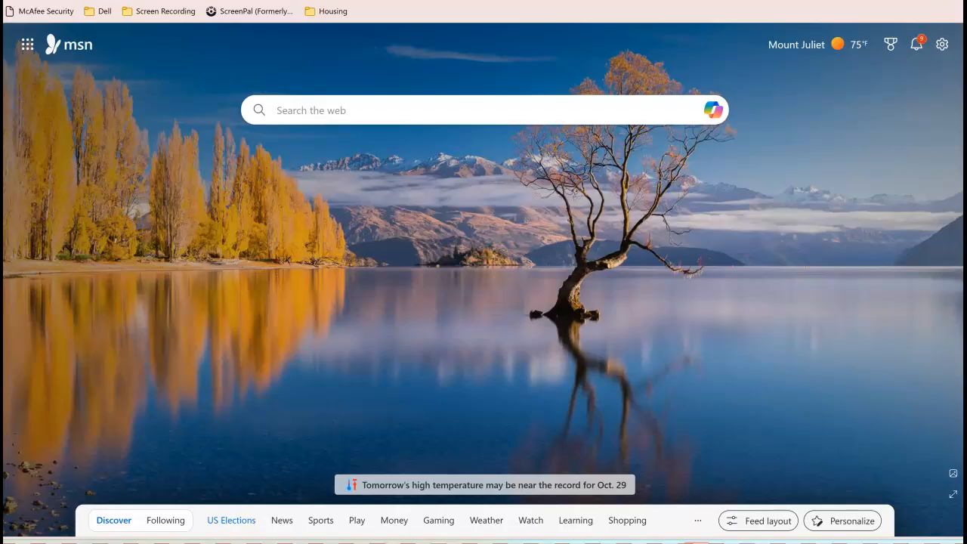
left_click(92, 3)
type("goog")
key("Return")
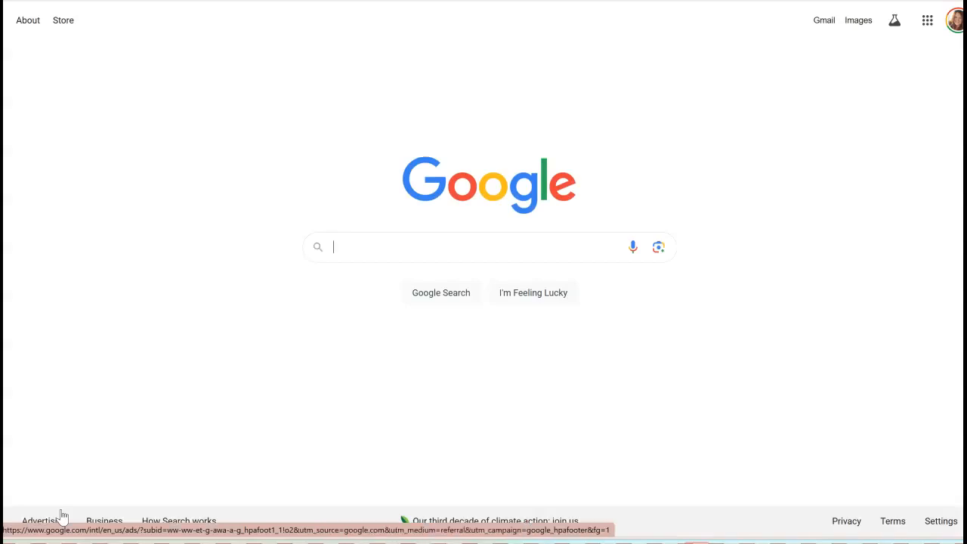
type("purdu")
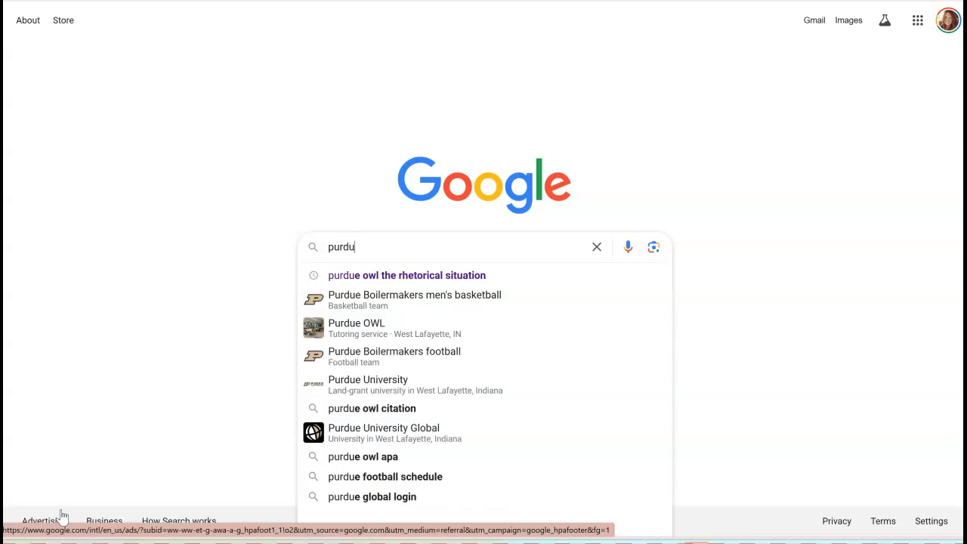
type("e owl ")
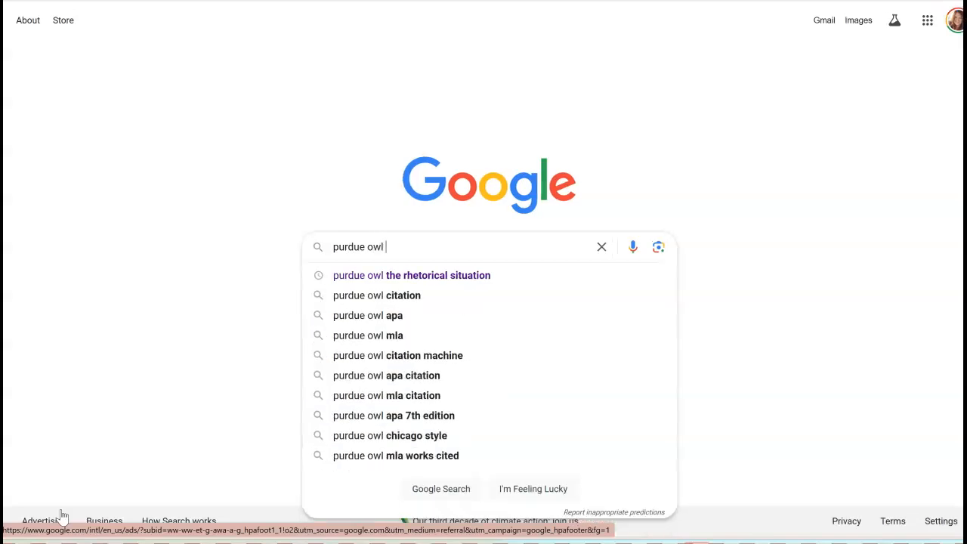
type("MLA citation")
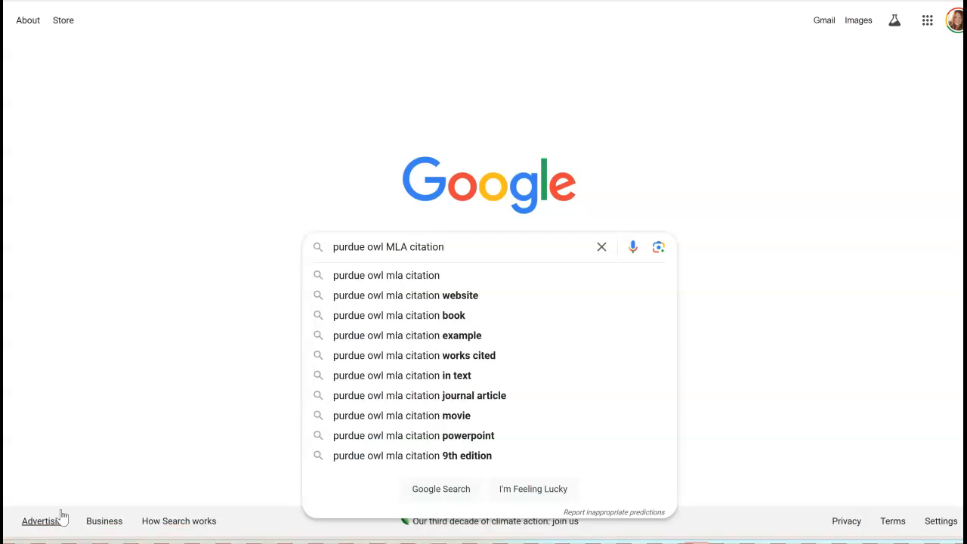
key("Return")
Step: Open Purdue OWL's MLA Formatting and Style Guide from the results, then open another new tab
left_click(58, 516)
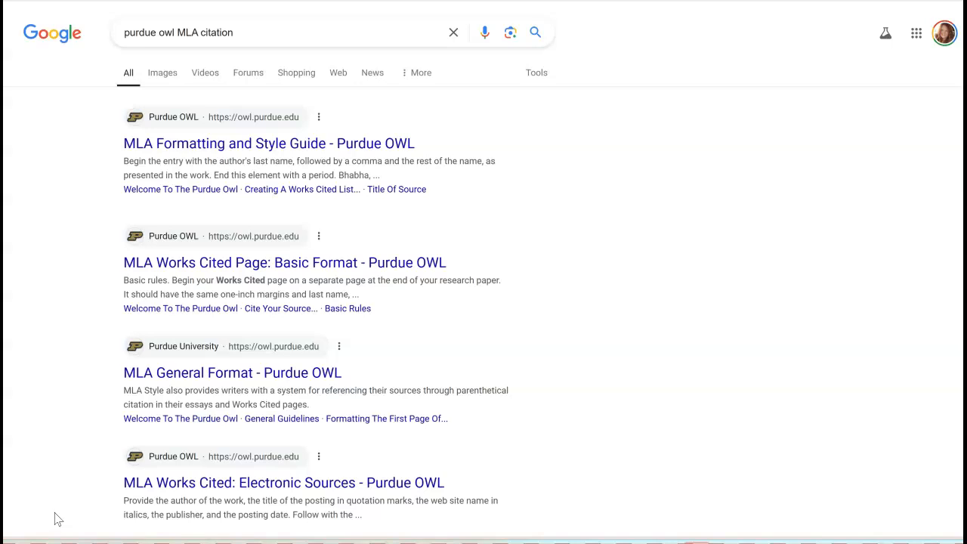
left_click(227, 143)
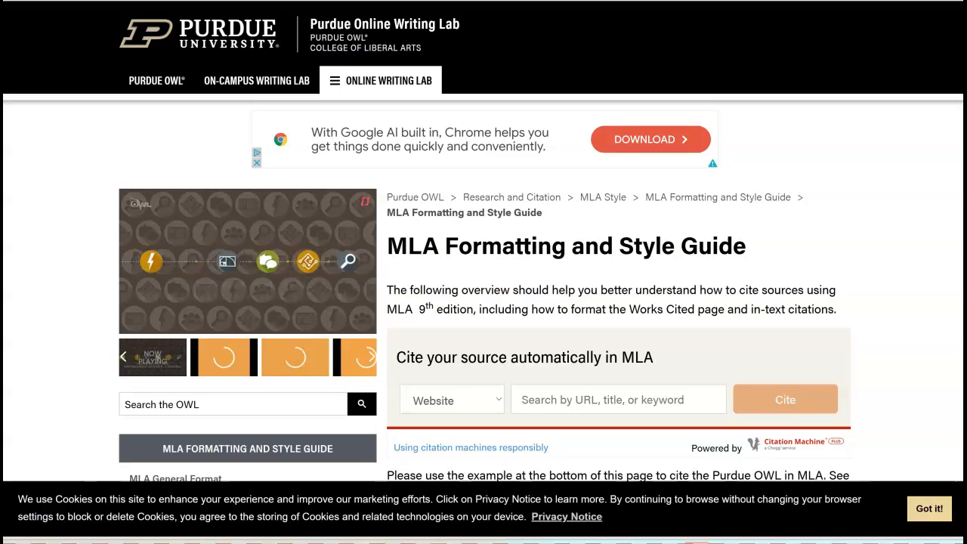
key("ctrl+t")
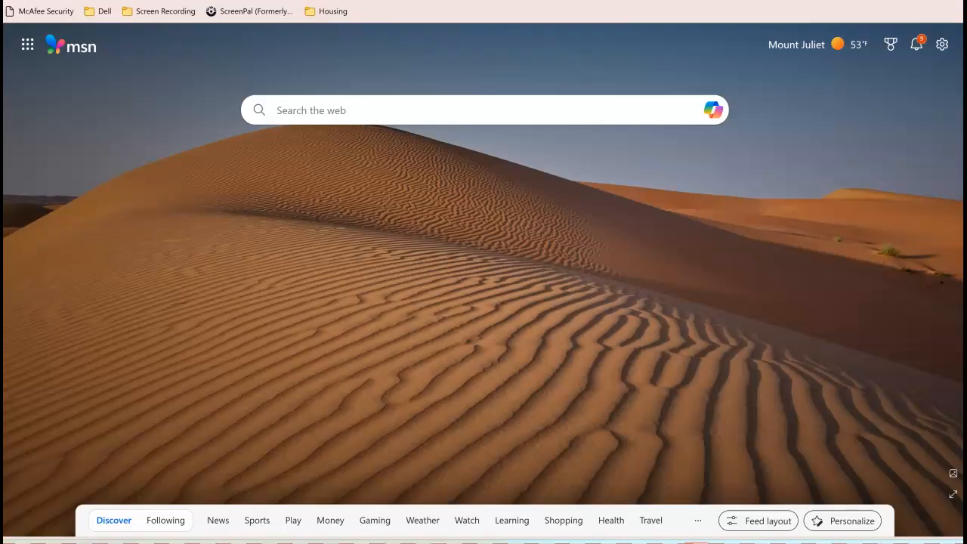
Step: Search Bing for 'home school' and open the Power Homeschool website result
type("goog")
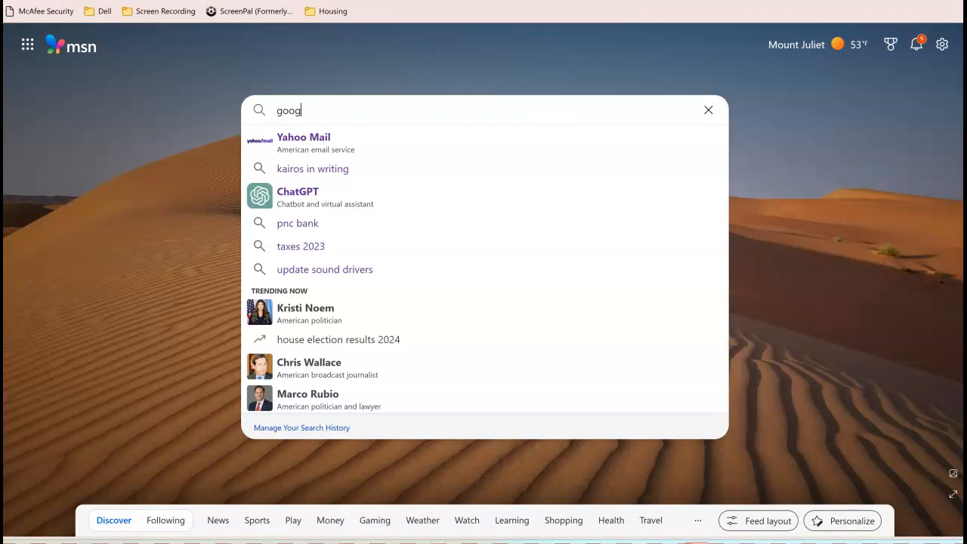
type("le.com")
key("Return")
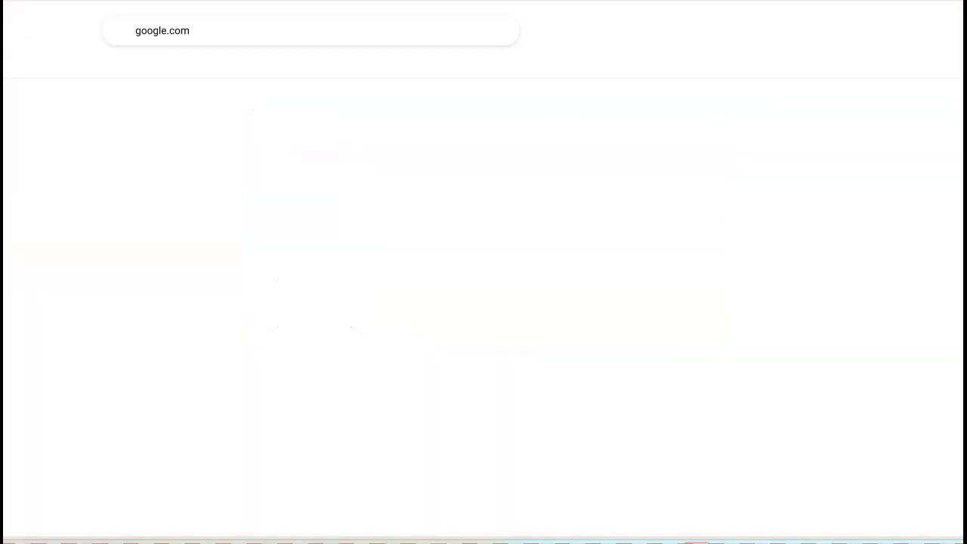
left_click(189, 30)
key("BackSpace")
key("BackSpace")
key("BackSpace")
key("BackSpace")
key("BackSpace")
key("BackSpace")
key("BackSpace")
key("BackSpace")
key("BackSpace")
key("BackSpace")
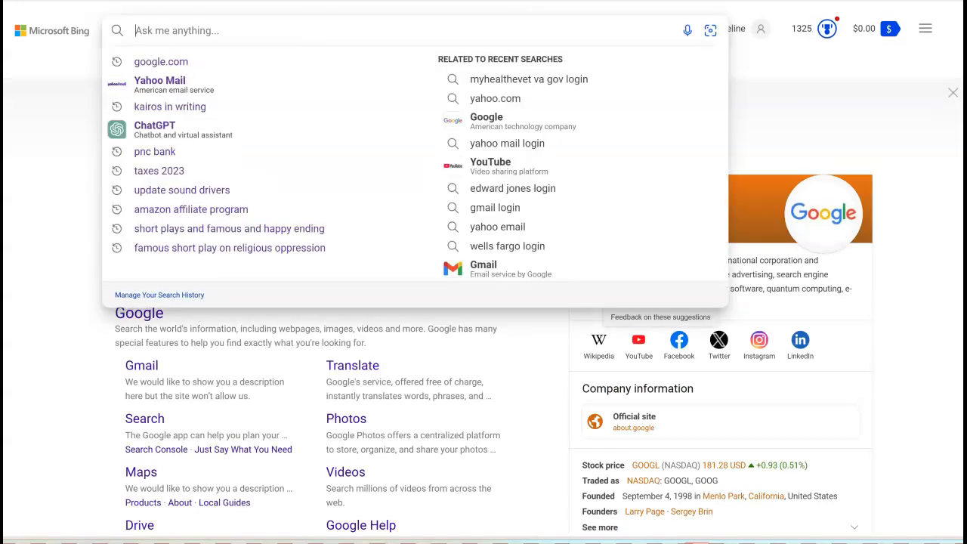
type("home")
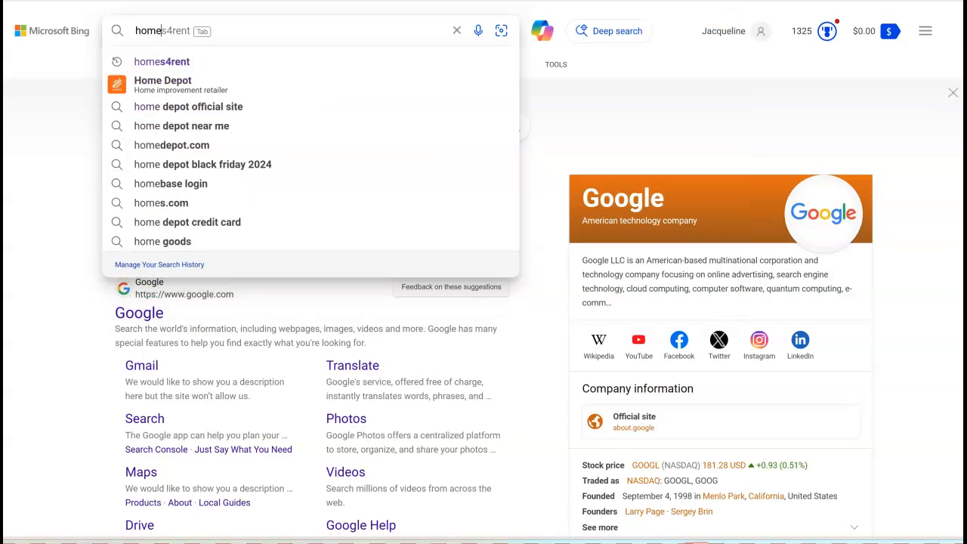
type(" school")
key("Return")
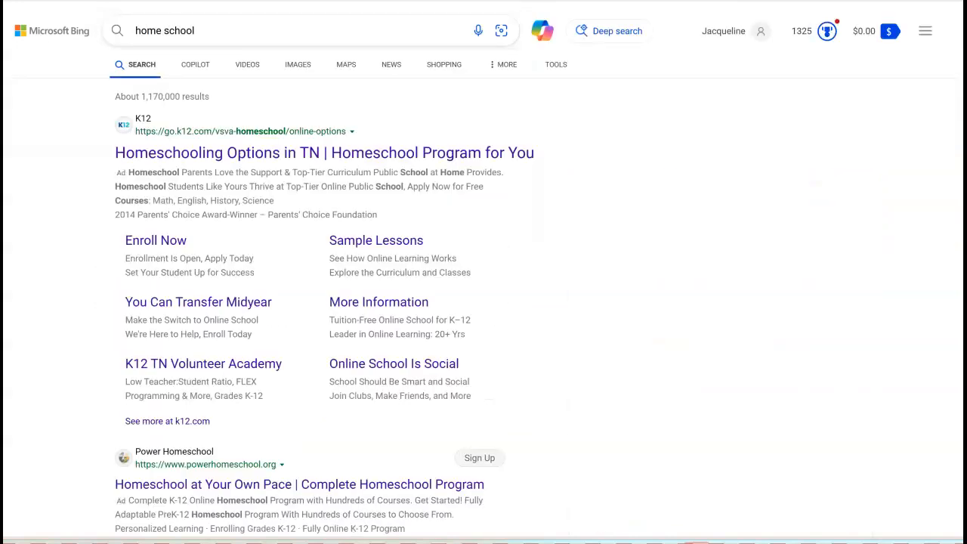
scroll(483, 302, "down", 2)
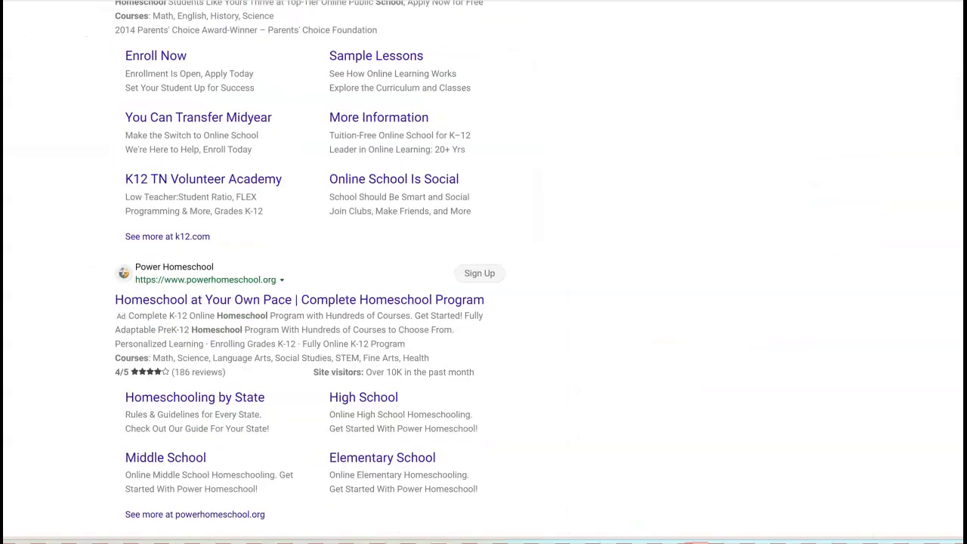
left_click(299, 300)
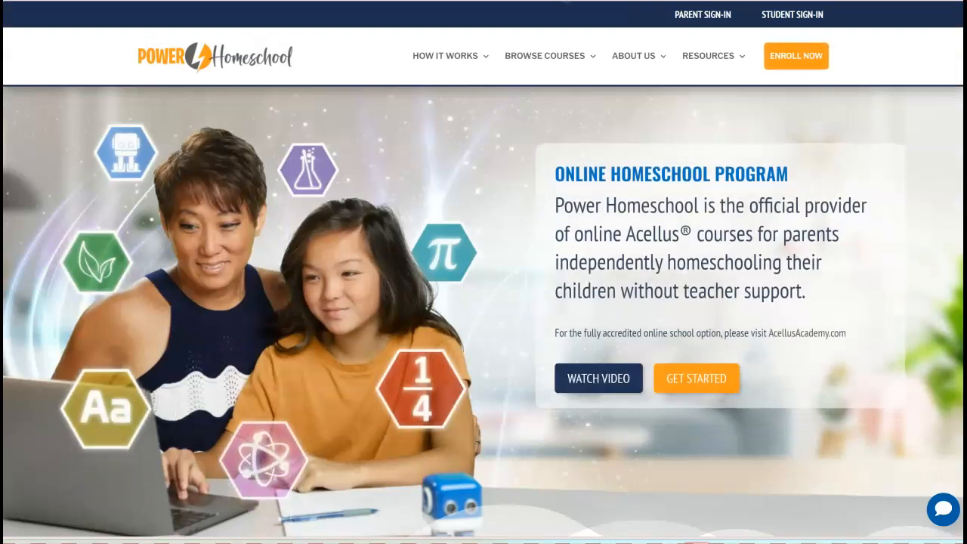
Step: Copy the Power Homeschool page's powerhomeschool.org web address from the address bar
right_click(471, 1)
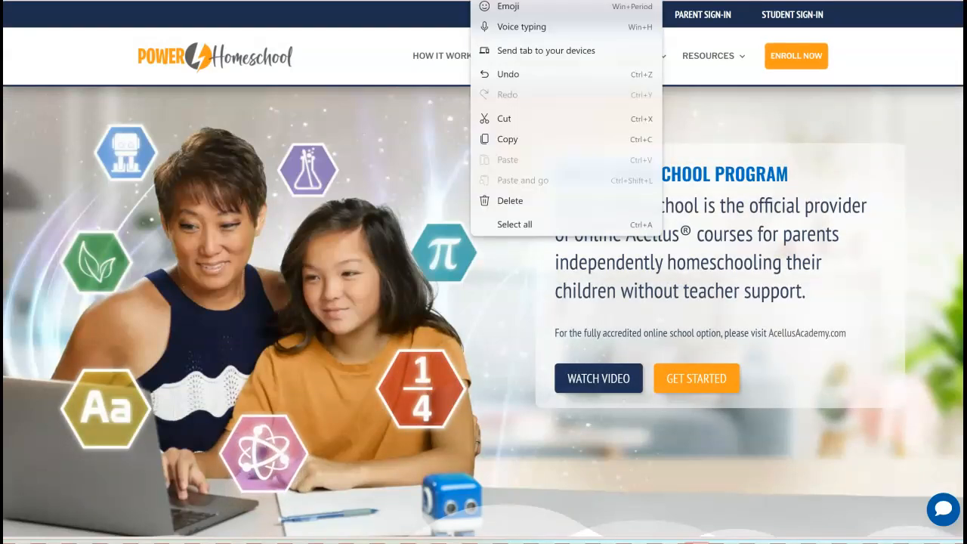
left_click(508, 139)
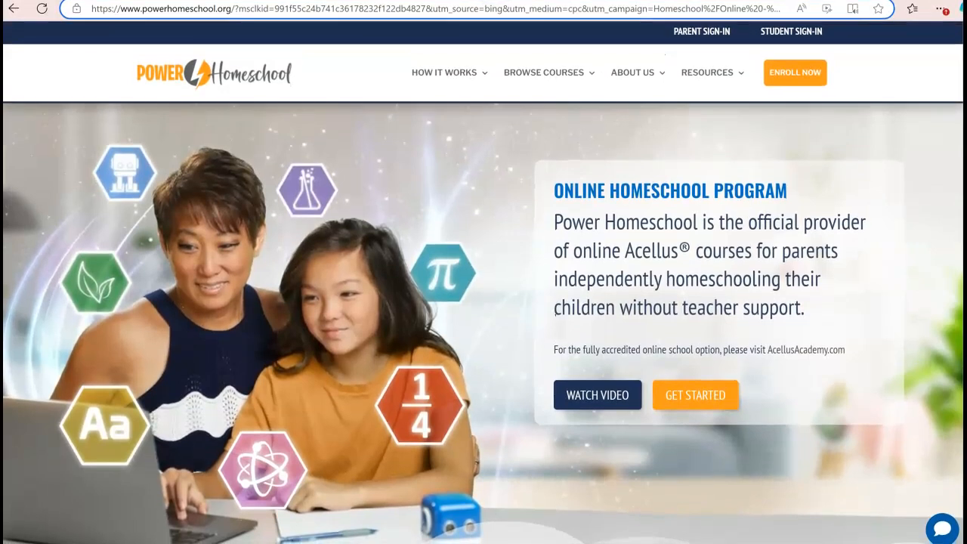
left_click(470, 9)
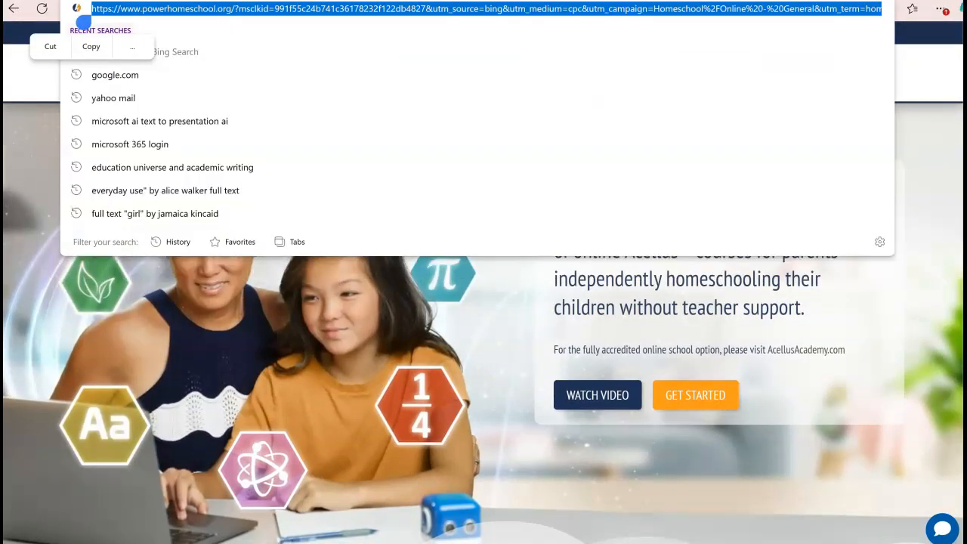
left_click(90, 47)
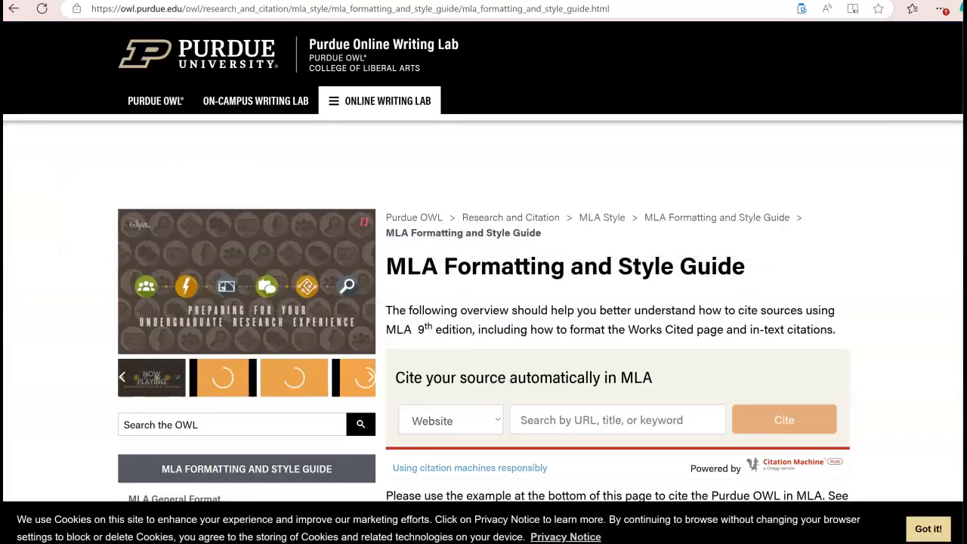
Step: Paste the Power Homeschool address into the Cite your source box and search for it
left_click(617, 421)
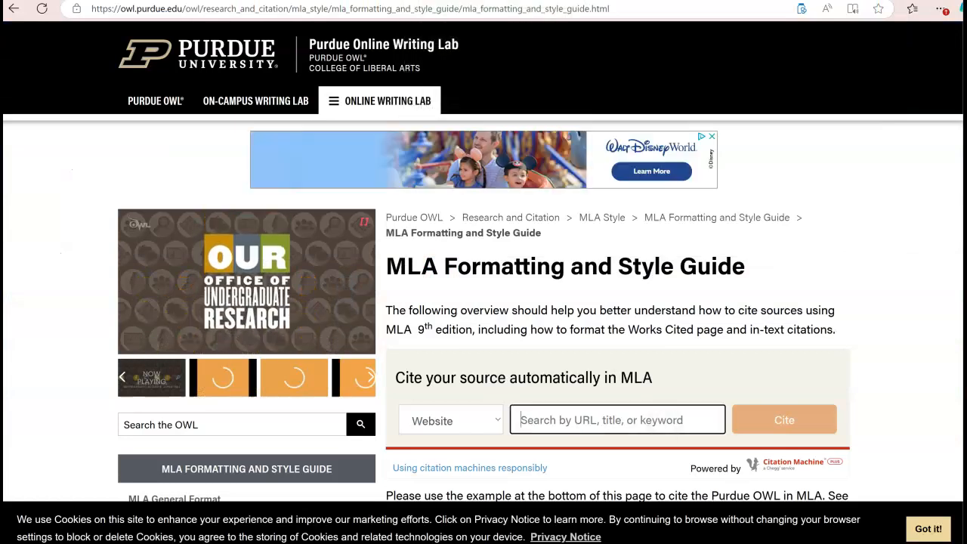
key("ctrl+v")
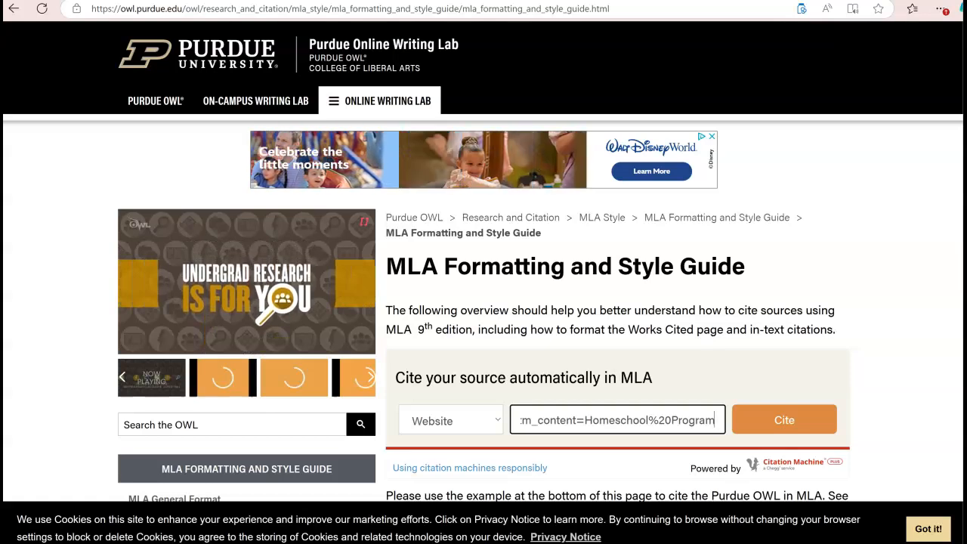
key("Return")
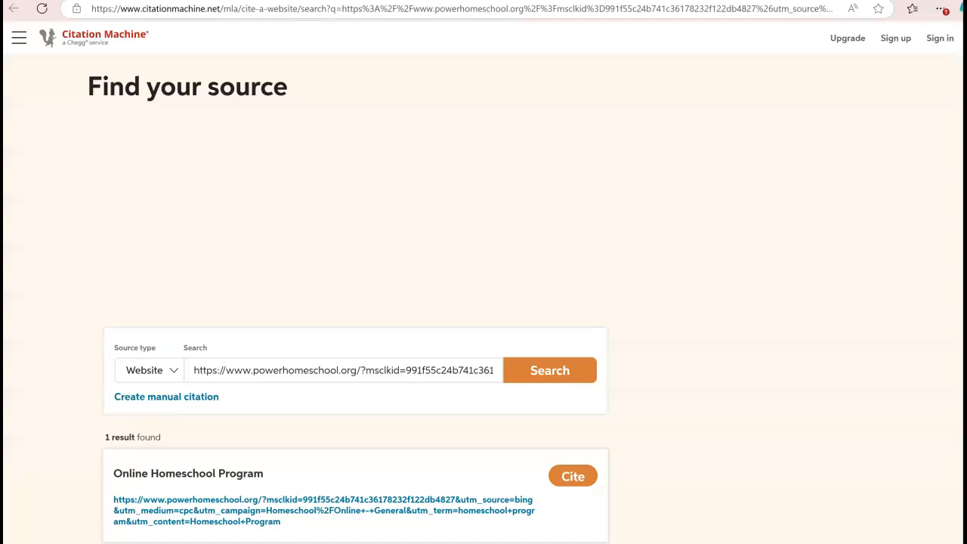
Step: Cite the Online Homeschool Program result, accept its details, and complete the citation
scroll(484, 302, "down", 3)
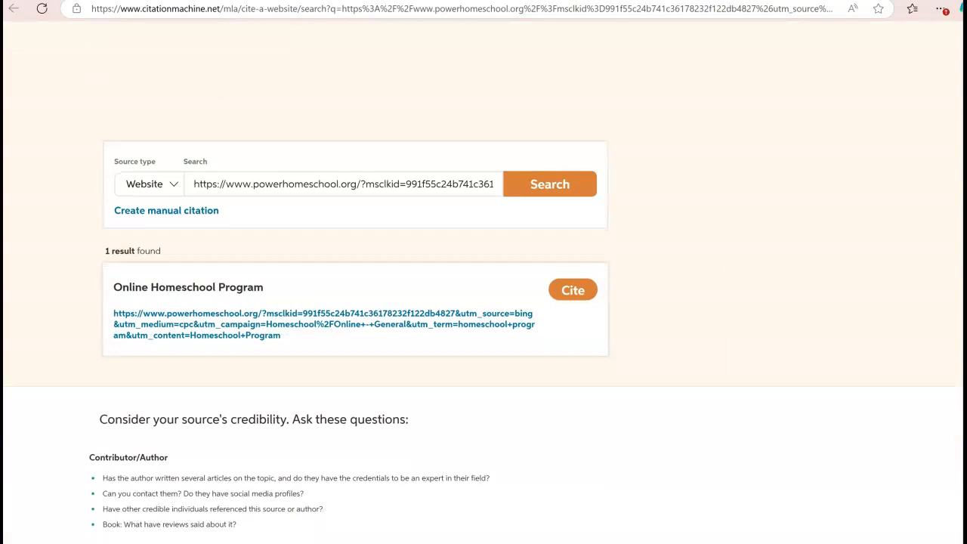
left_click(573, 290)
scroll(483, 302, "down", 4)
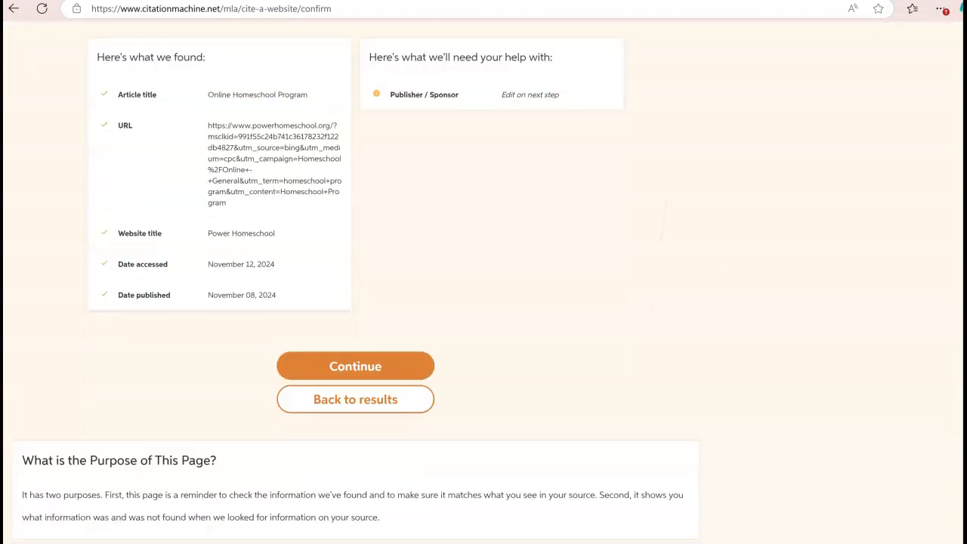
left_click(355, 359)
scroll(355, 302, "down", 7)
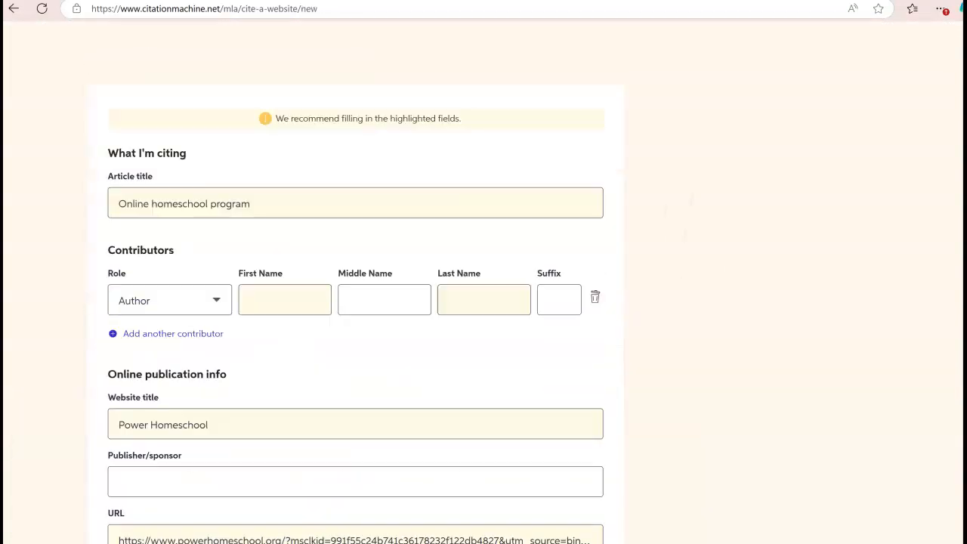
scroll(355, 302, "down", 2)
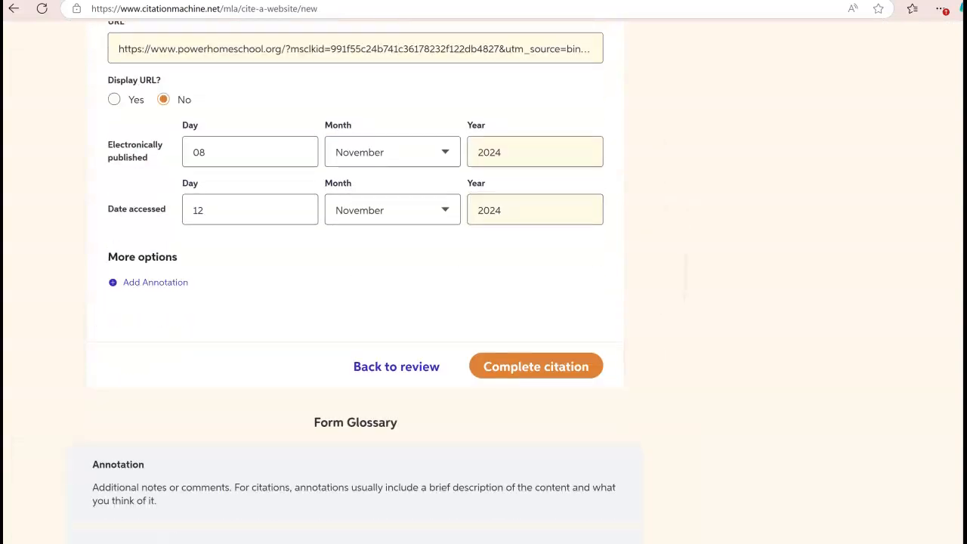
left_click(535, 362)
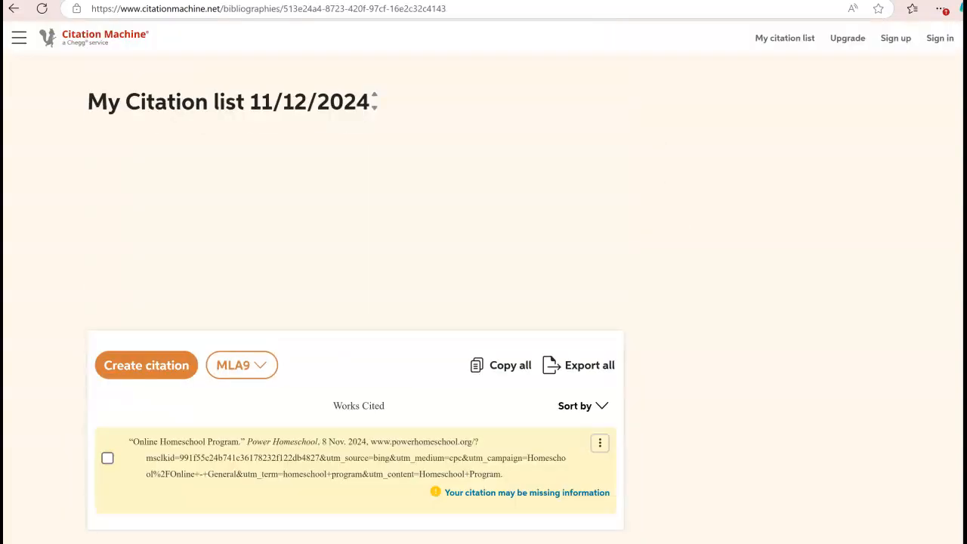
Step: Keep the MLA9 style and copy the Online Homeschool Program citation, returning to the Purdue OWL page
scroll(355, 302, "down", 2)
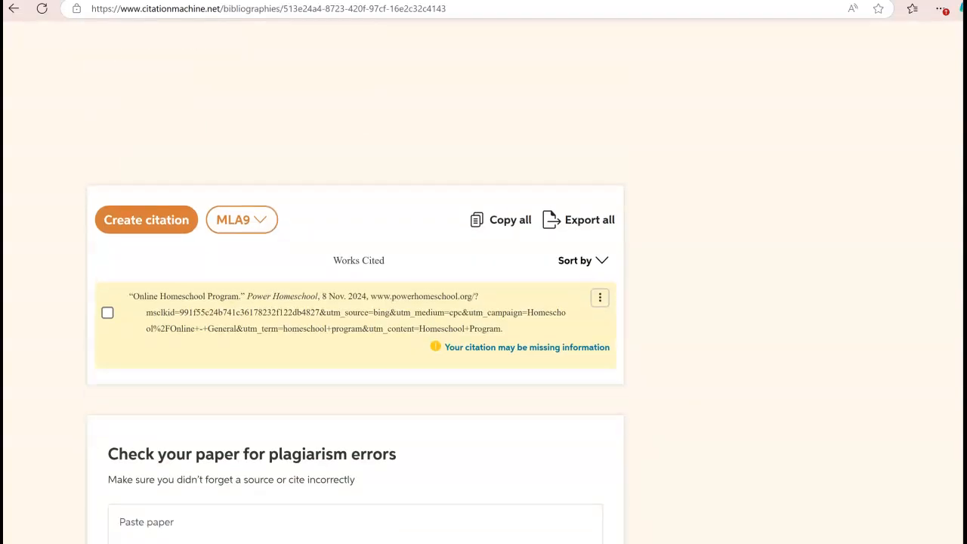
left_click(242, 220)
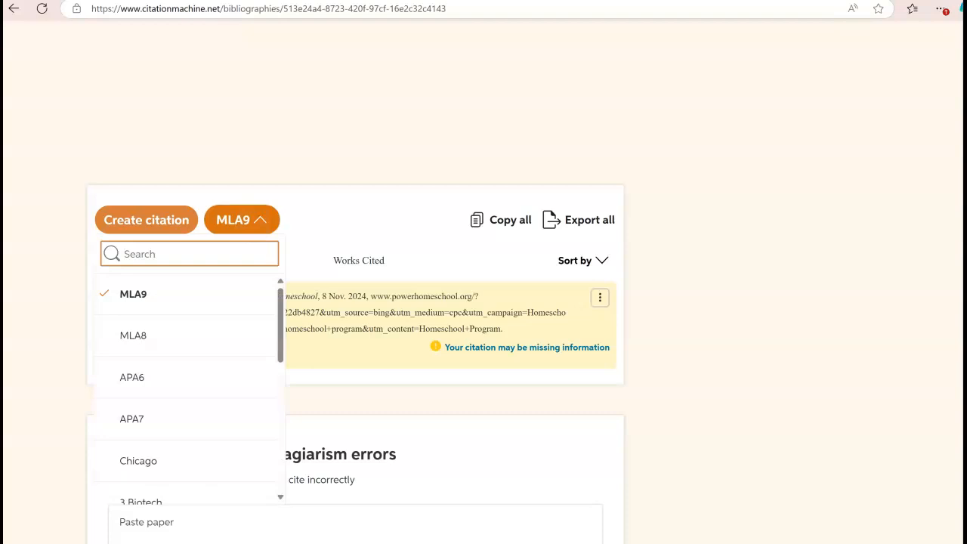
left_click(242, 220)
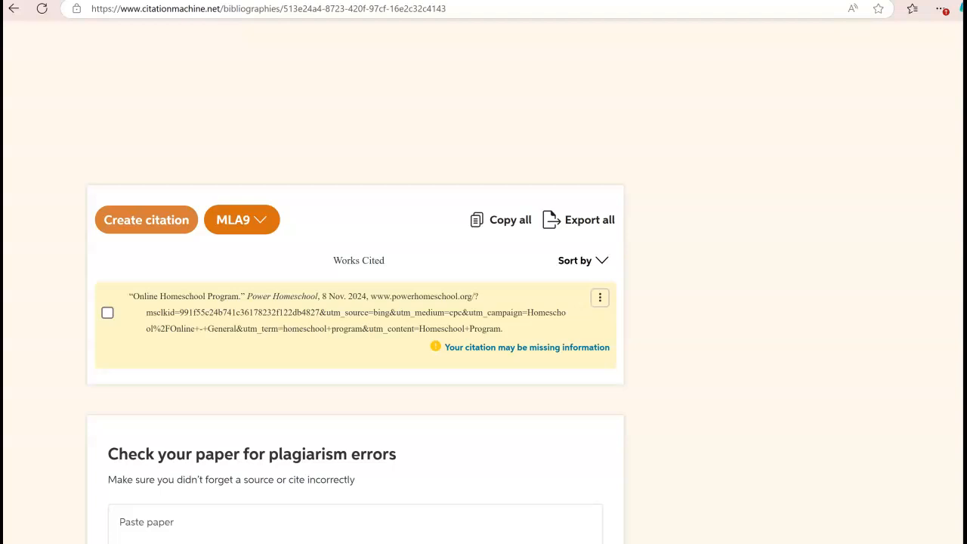
left_click(600, 297)
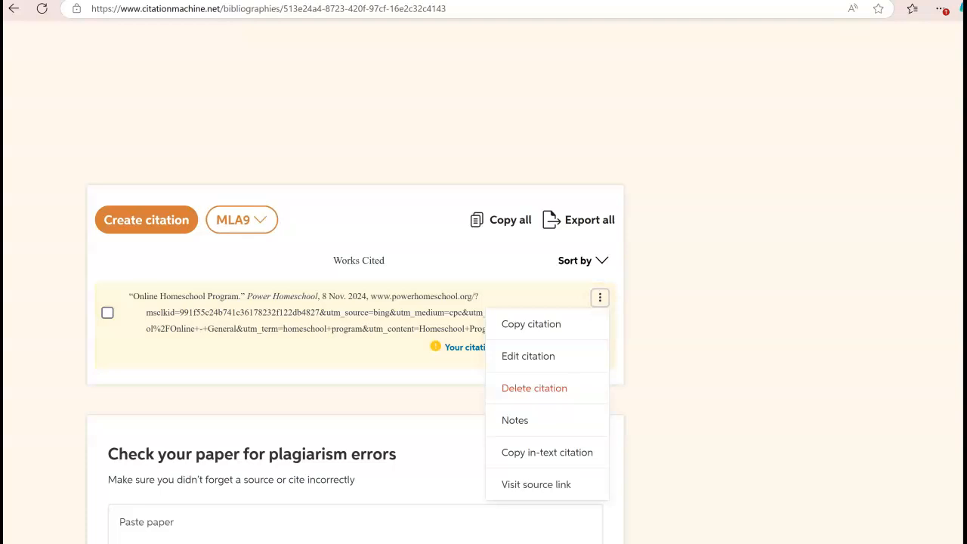
left_click(531, 323)
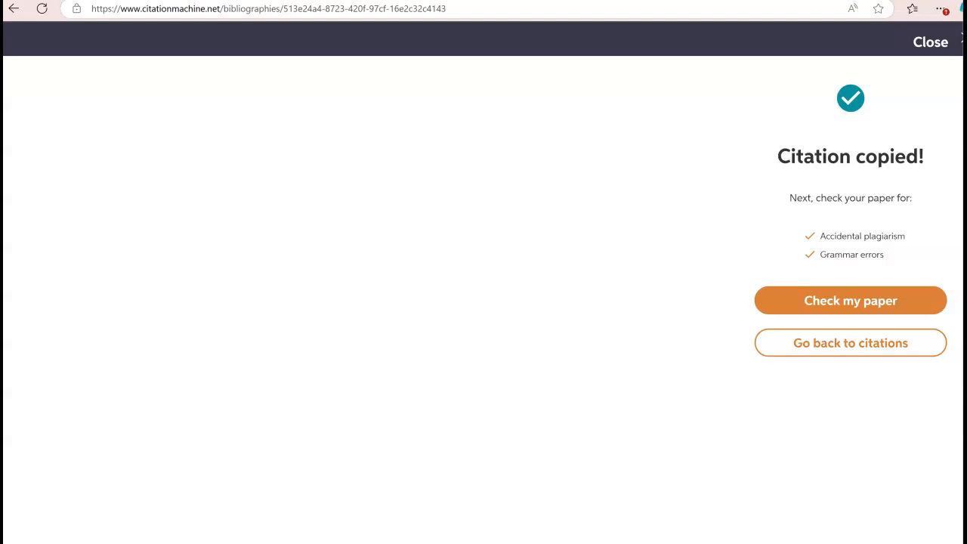
key("ctrl+shift+Tab")
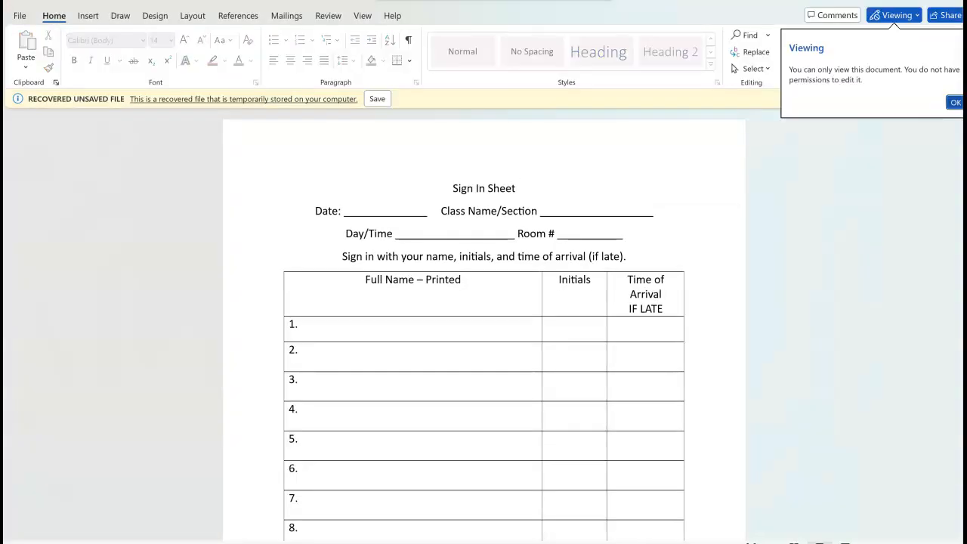
Step: Create a blank document from File > New
left_click(20, 15)
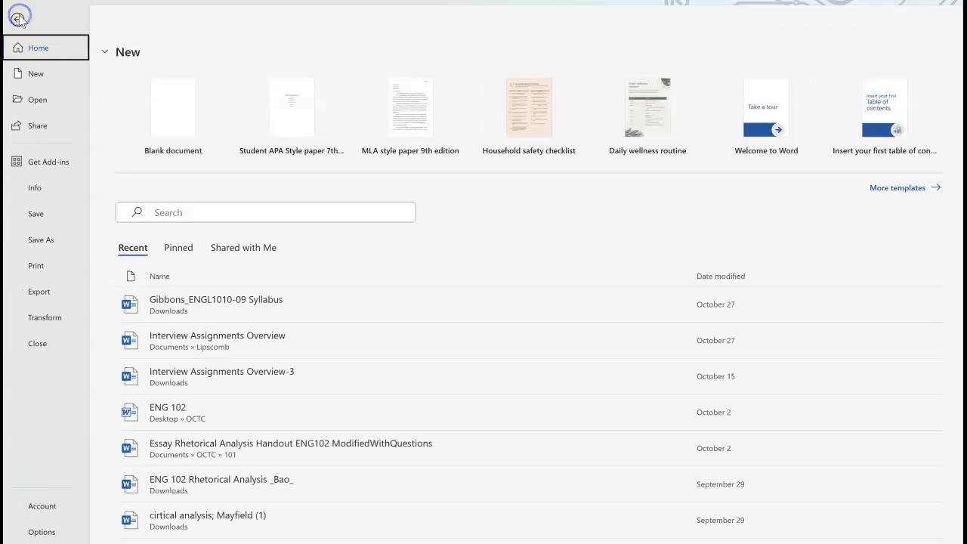
left_click(172, 110)
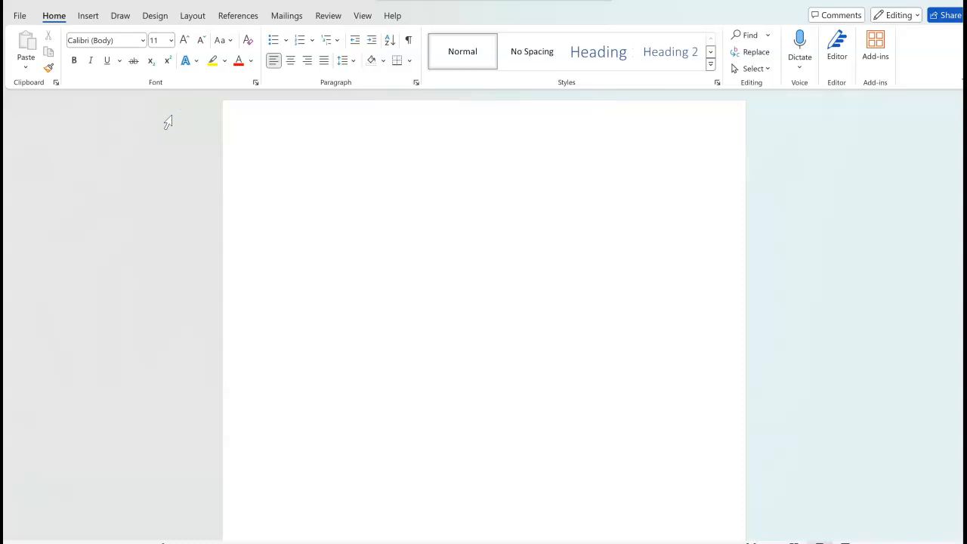
Step: Insert a Plain Number 3 page number at the top right of the header
double_click(171, 115)
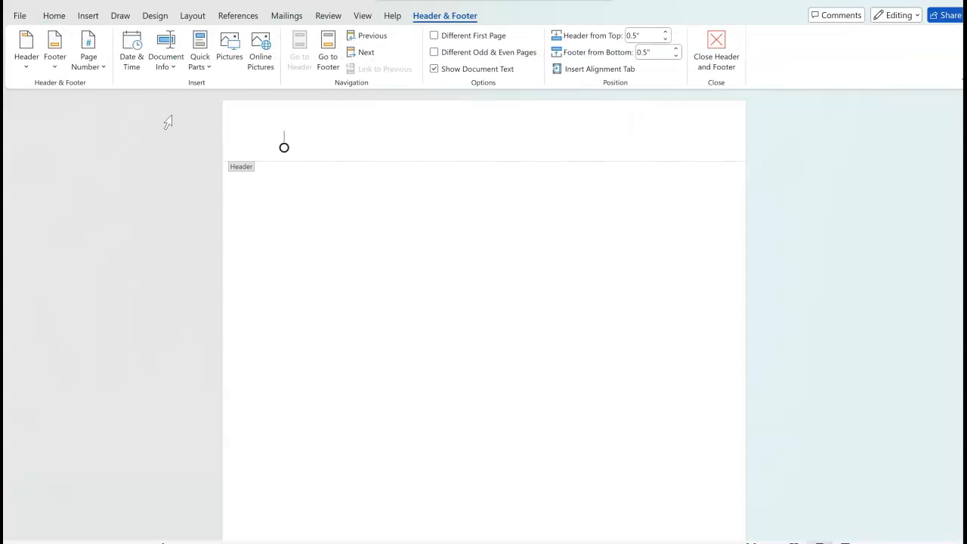
left_click(85, 16)
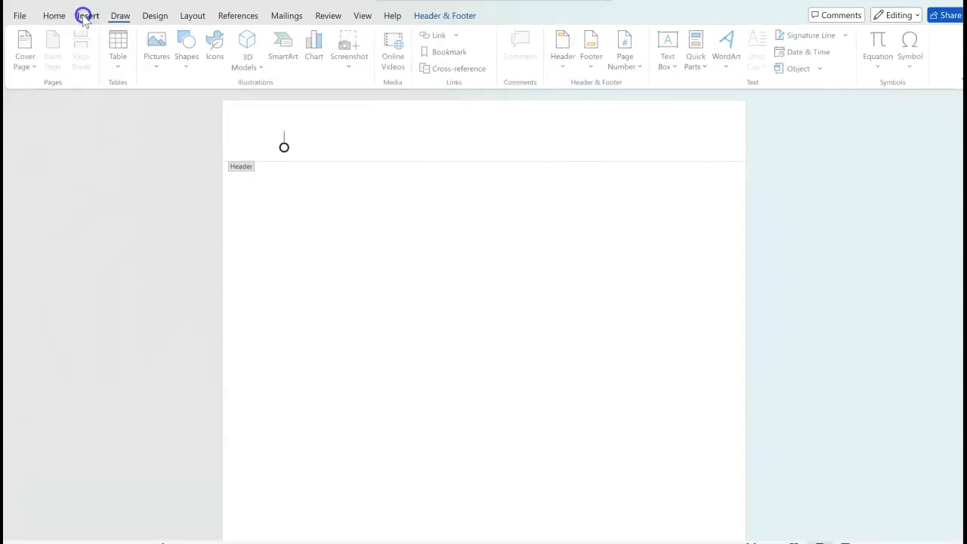
left_click(626, 57)
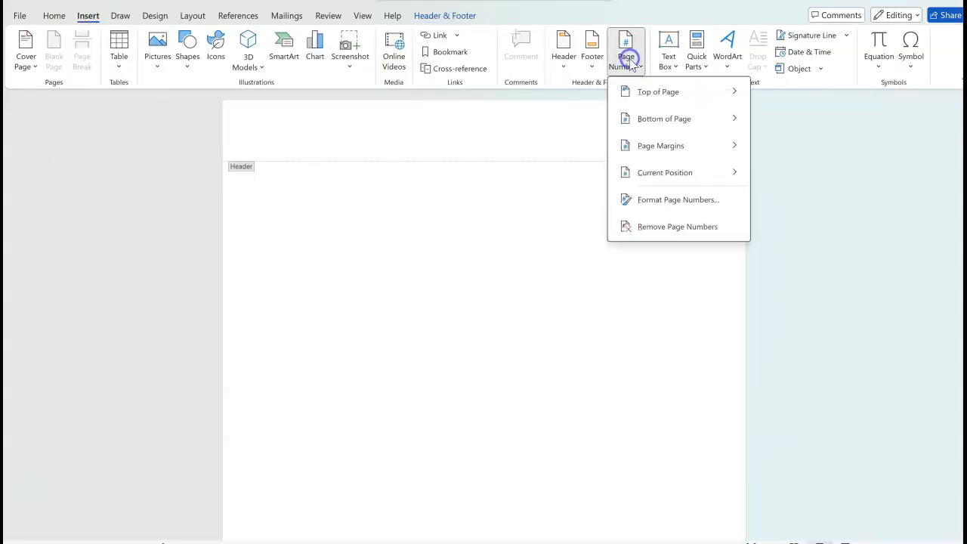
mouse_move(713, 100)
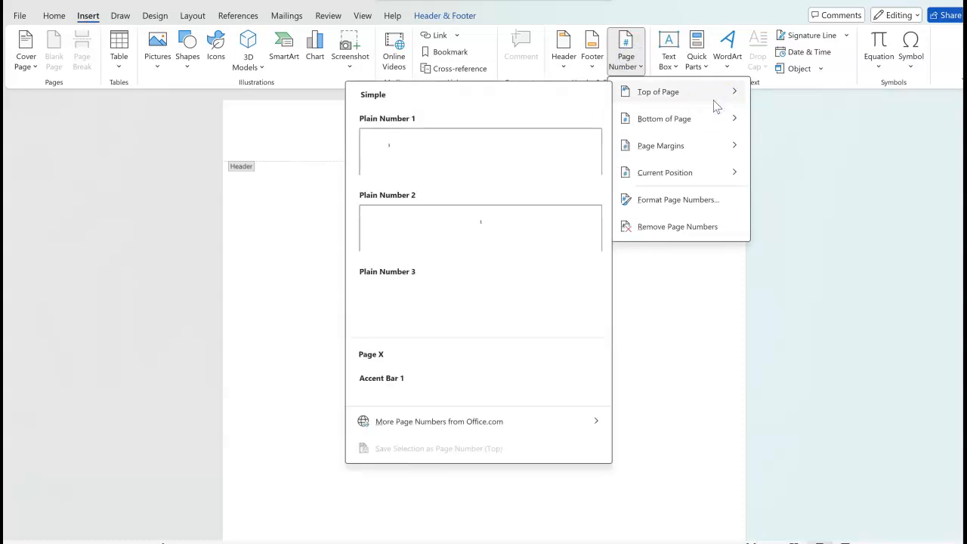
left_click(479, 287)
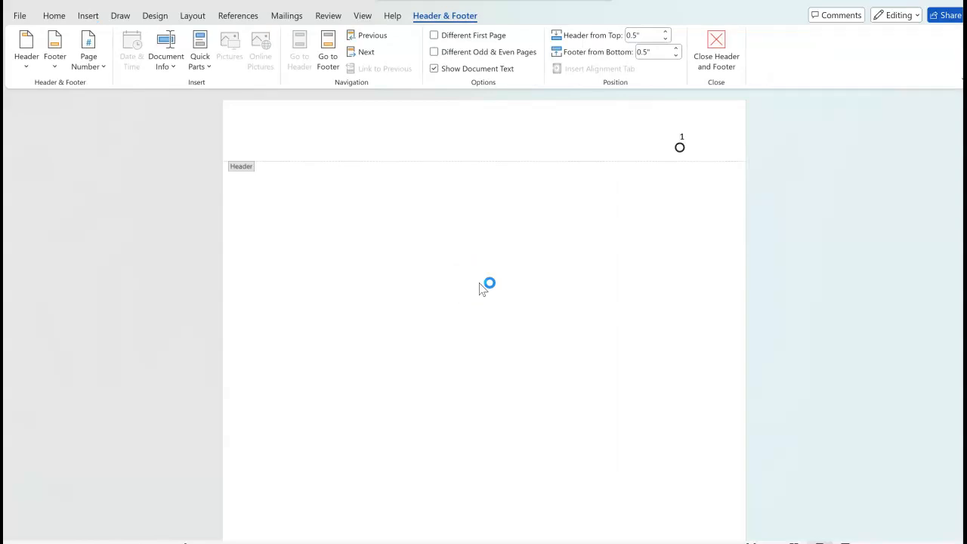
Step: Type the author's last name before the page number and select the header text
type("Jonh")
key("BackSpace")
key("BackSpace")
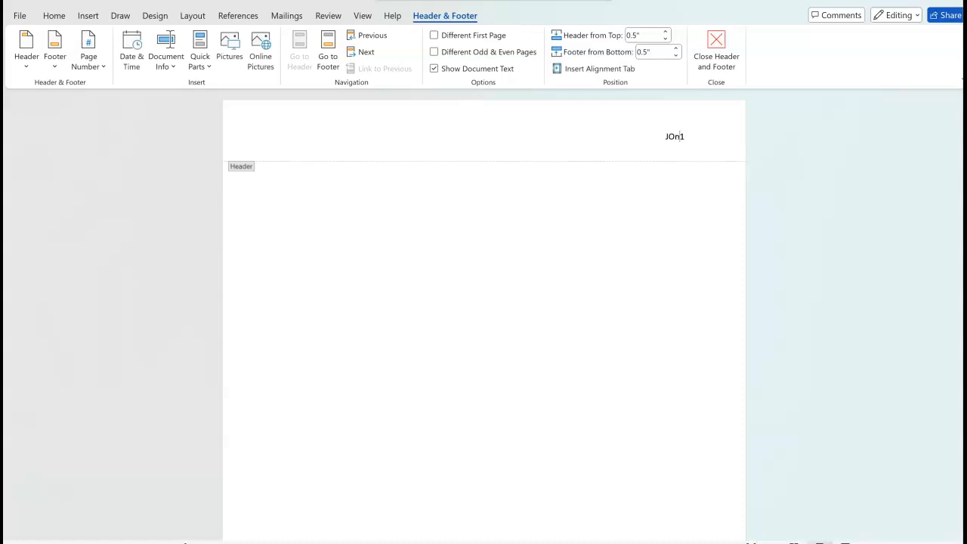
type("nes")
double_click(667, 136)
left_click_drag(677, 147, 690, 147)
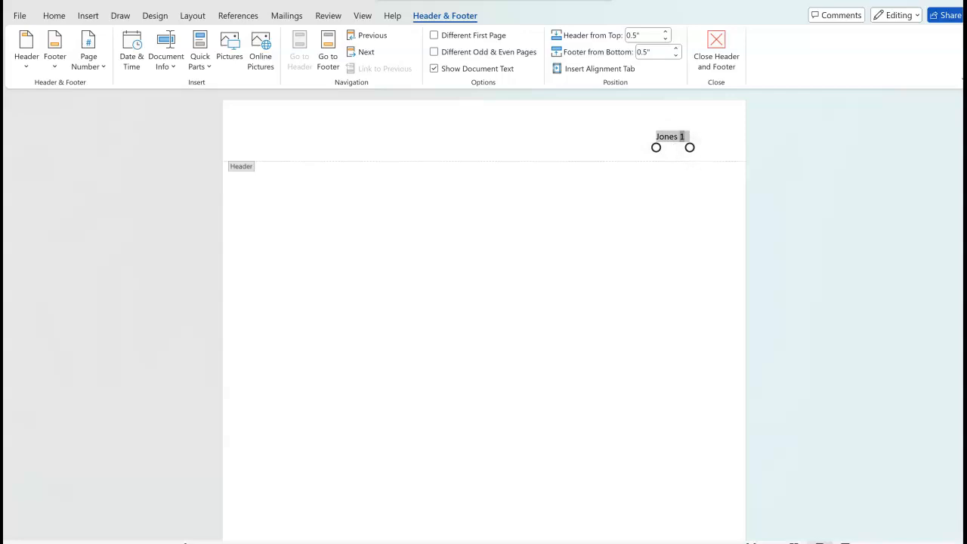
left_click(54, 15)
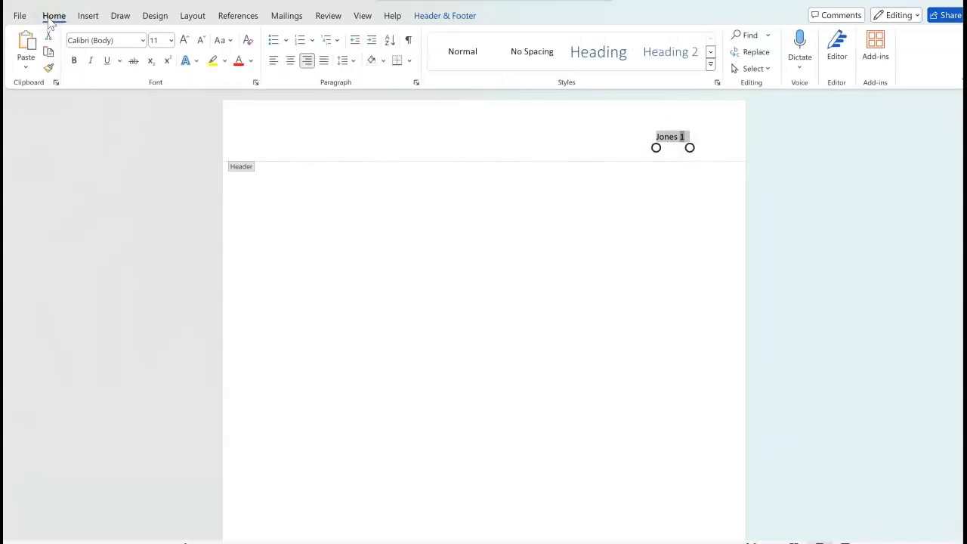
Step: Set the header's surname and page number to Times New Roman 12 pt, then leave the header
left_click(135, 41)
left_click(141, 41)
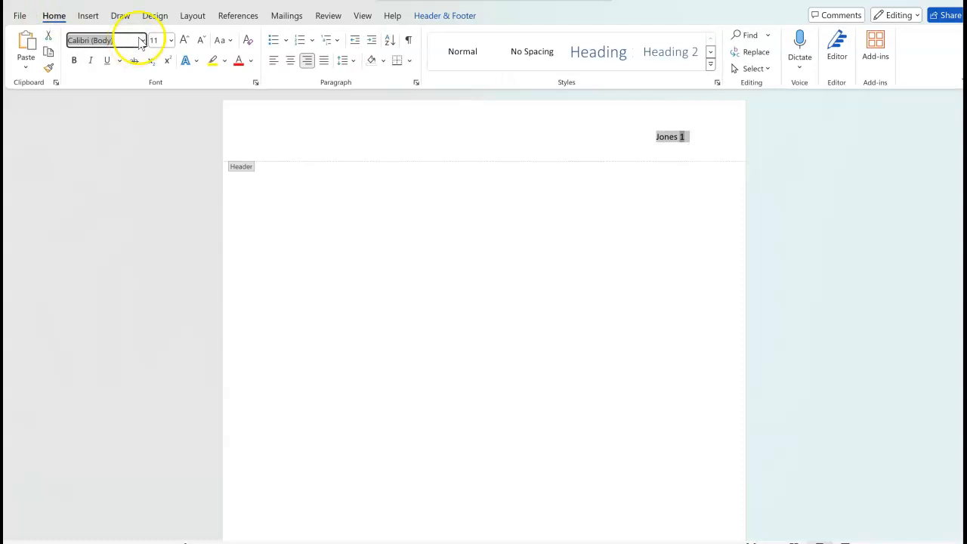
left_click(136, 41)
left_click(138, 40)
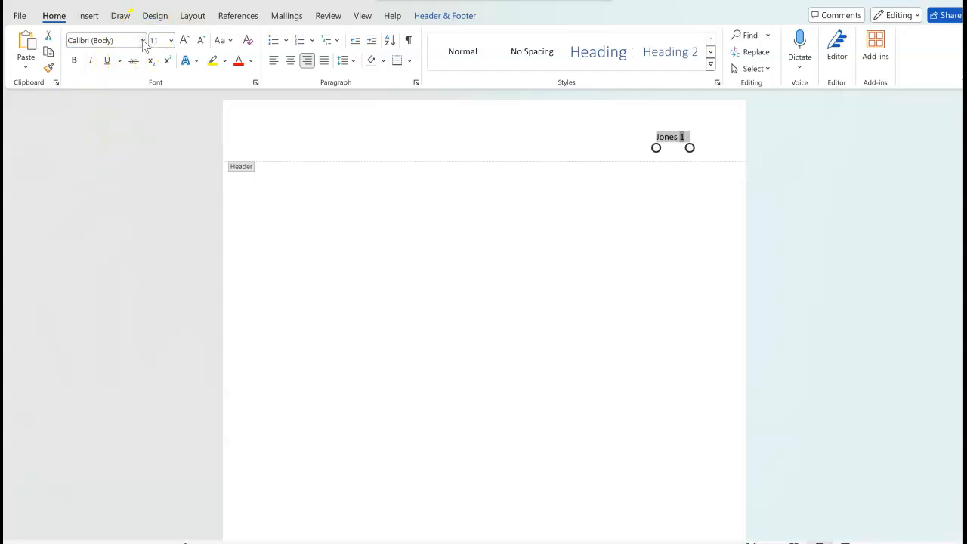
left_click(143, 40)
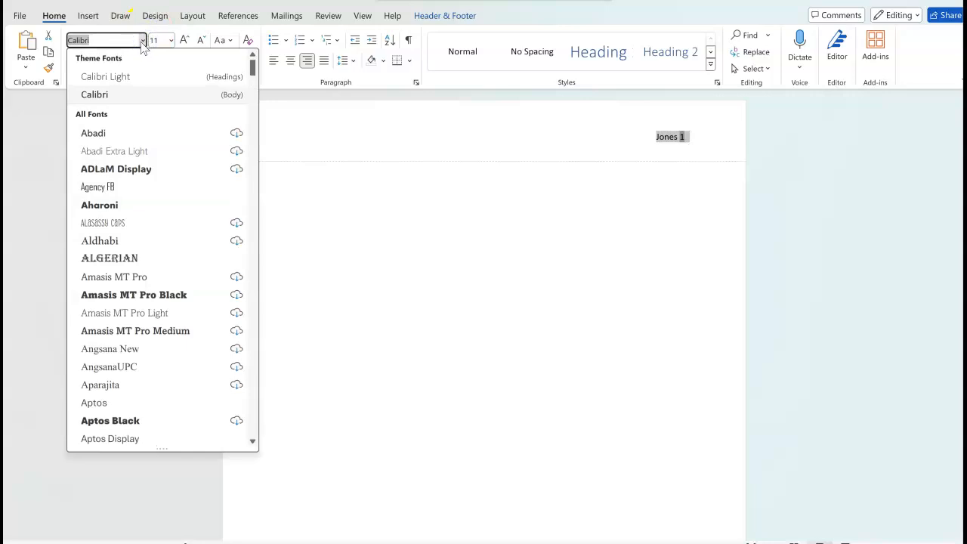
type("Times New Roman")
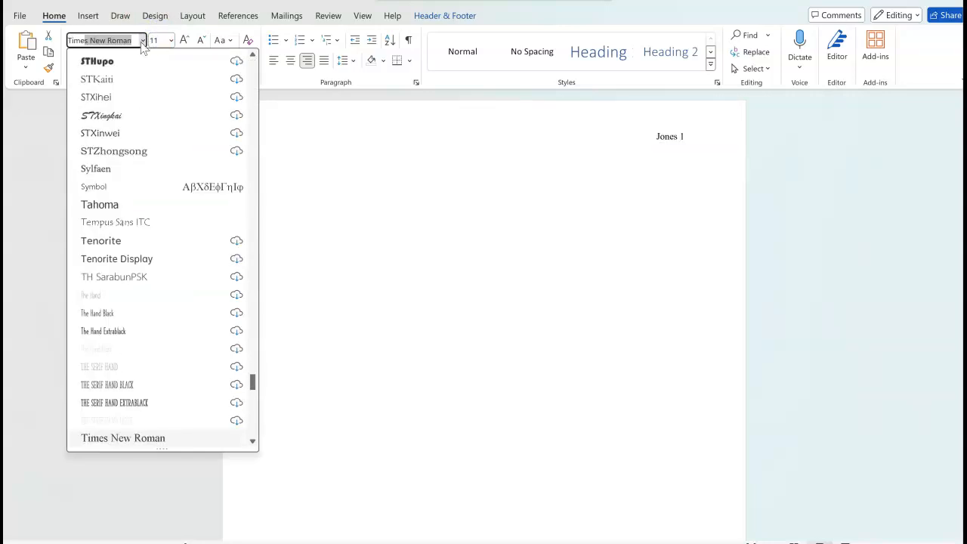
key("Return")
left_click(170, 41)
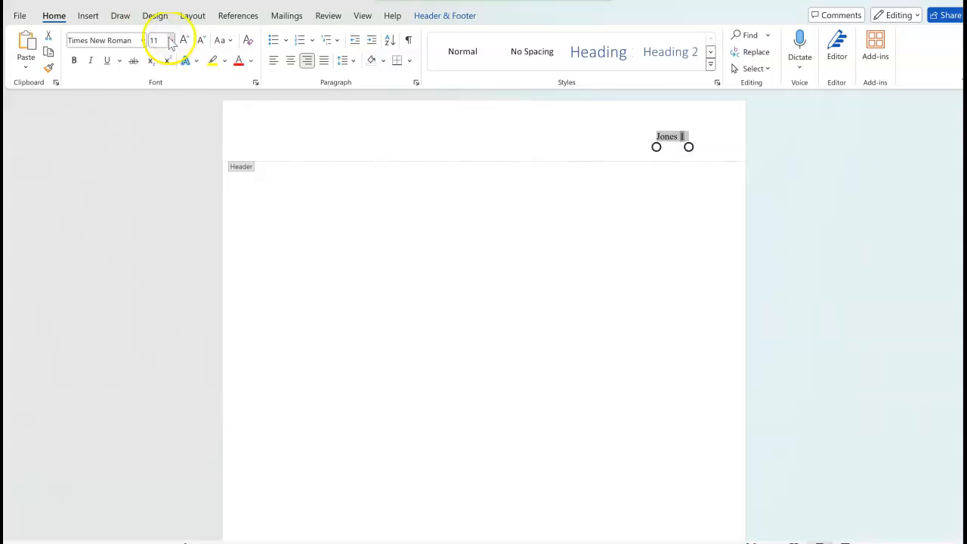
left_click(176, 211)
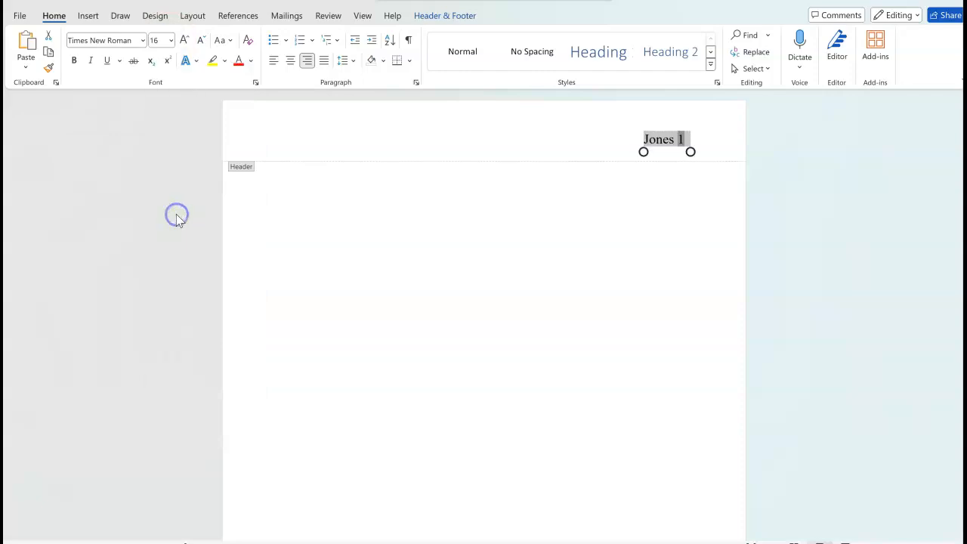
left_click(172, 41)
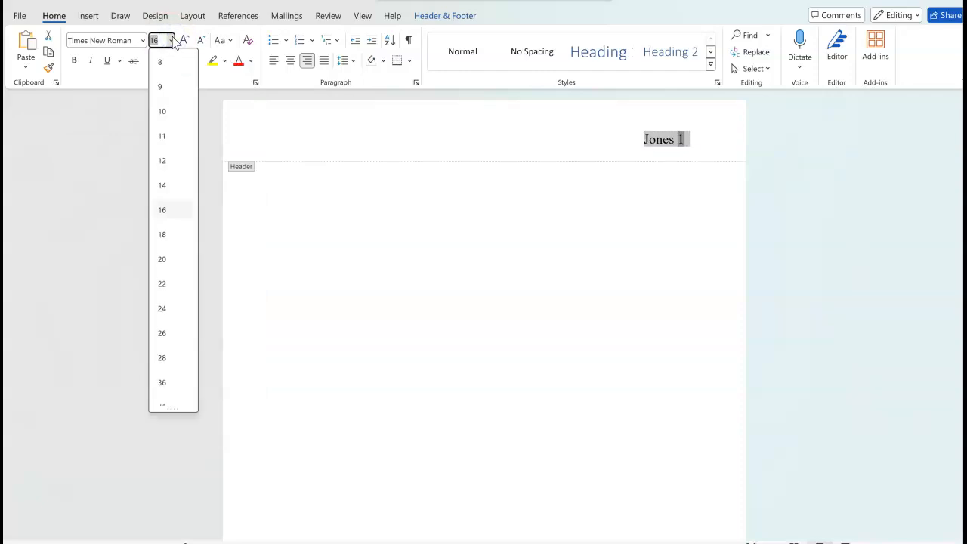
left_click(158, 164)
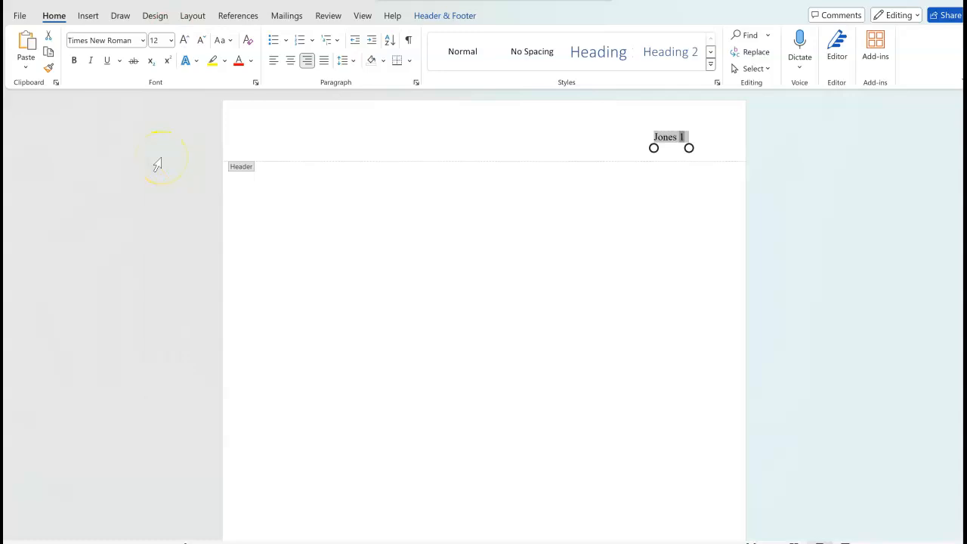
key("Escape")
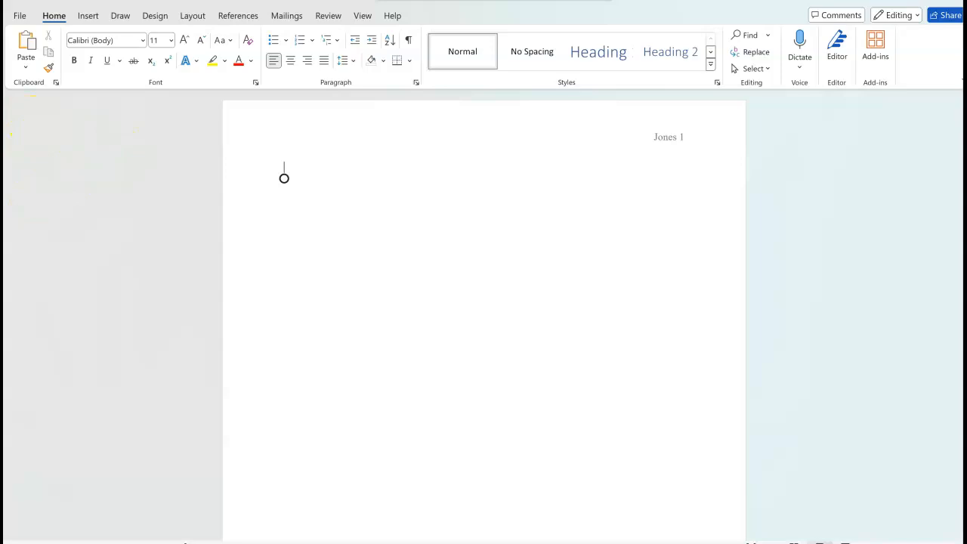
Step: Set the body font to Times New Roman 12 pt and place the cursor on the first line
left_click(144, 42)
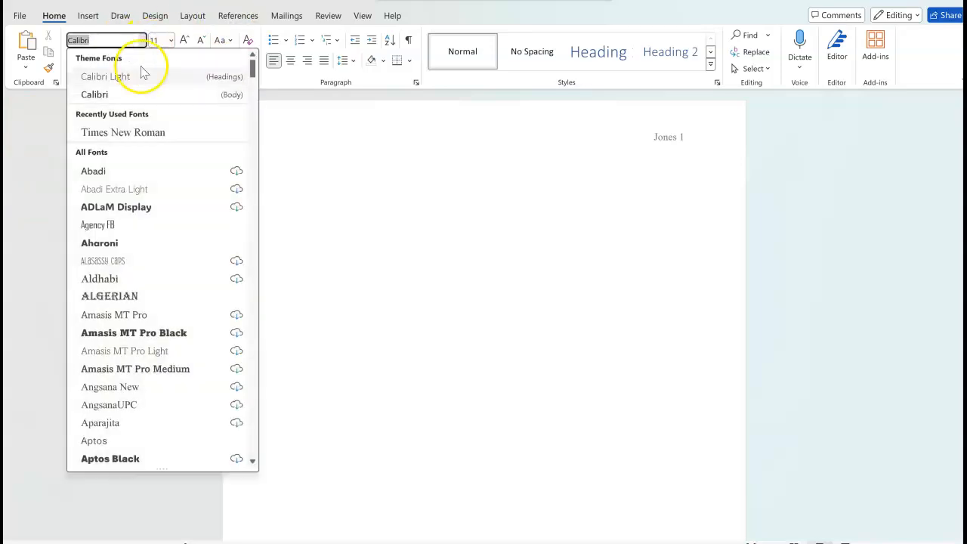
left_click(147, 140)
left_click(171, 40)
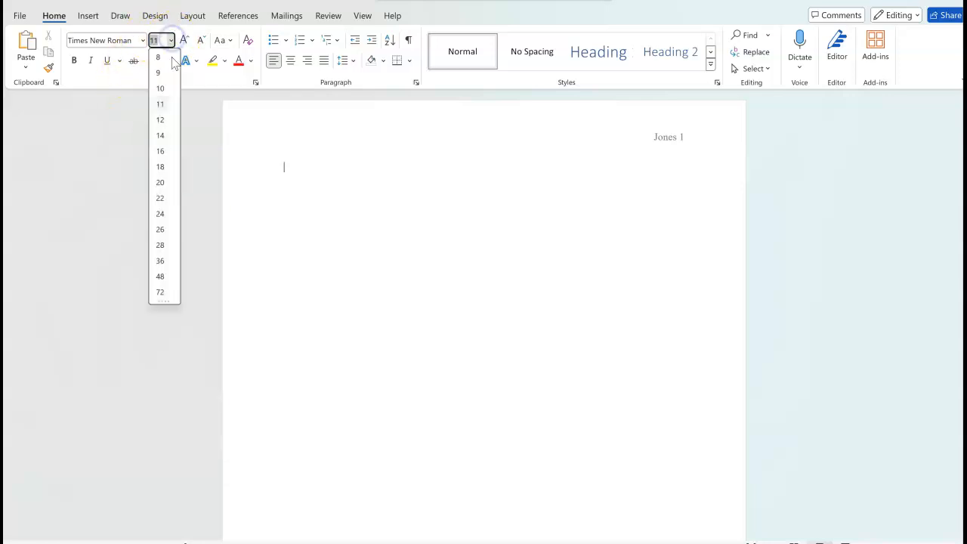
left_click(161, 120)
left_click(399, 185)
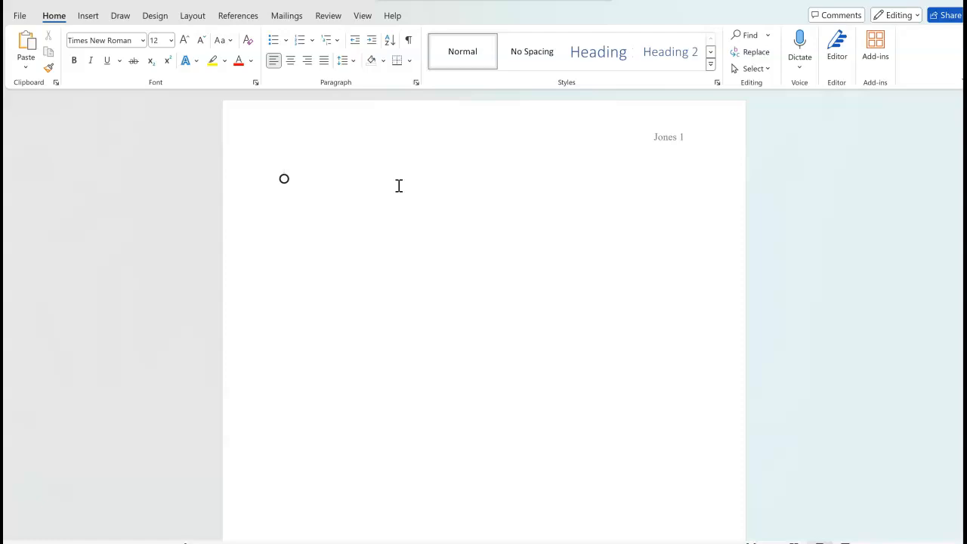
Step: Type the MLA heading lines: student's name, English 1010, instructor's name and 12 November 2024
type("En")
type("glish ")
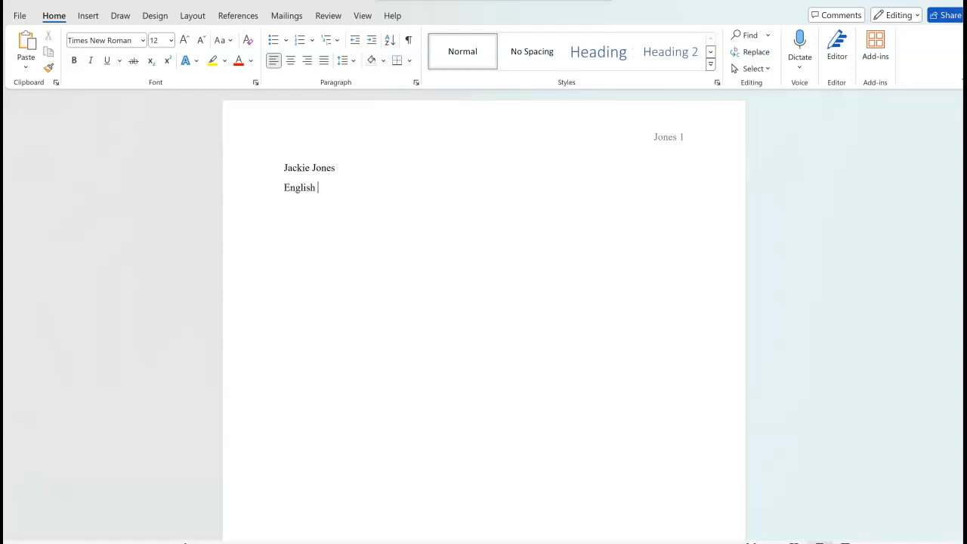
type("1010")
key("Return")
type("Ms. Gibbons")
key("Return")
type("12 Novemeb")
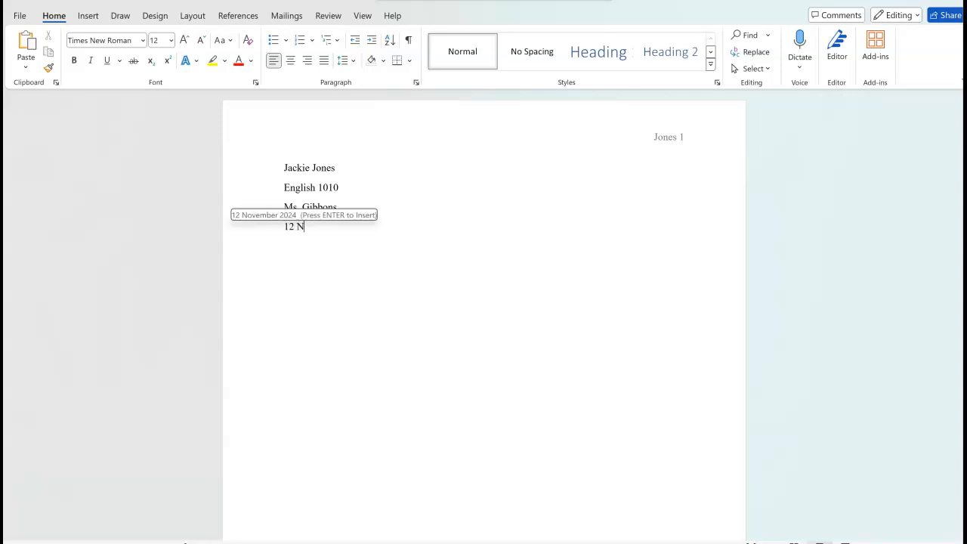
key("BackSpace")
key("BackSpace")
type("b")
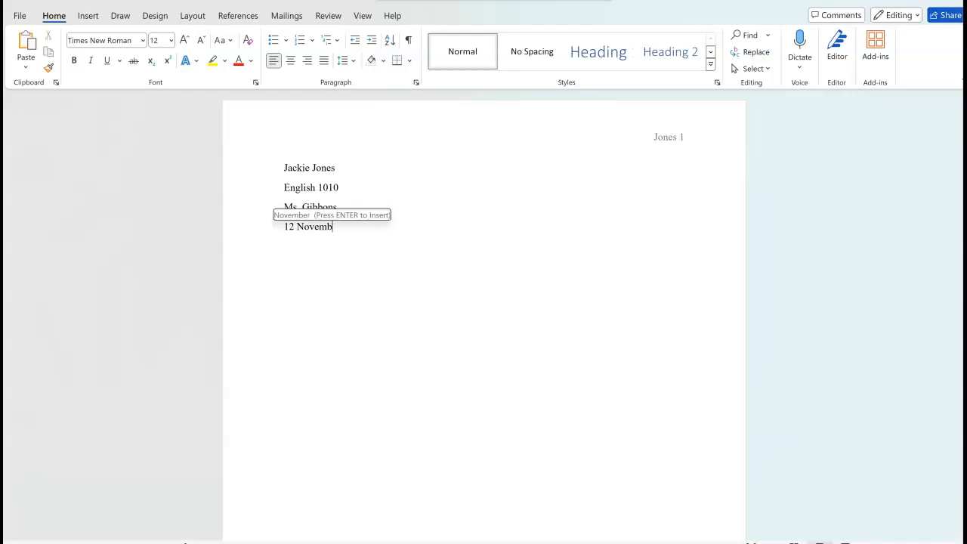
type("er 2024")
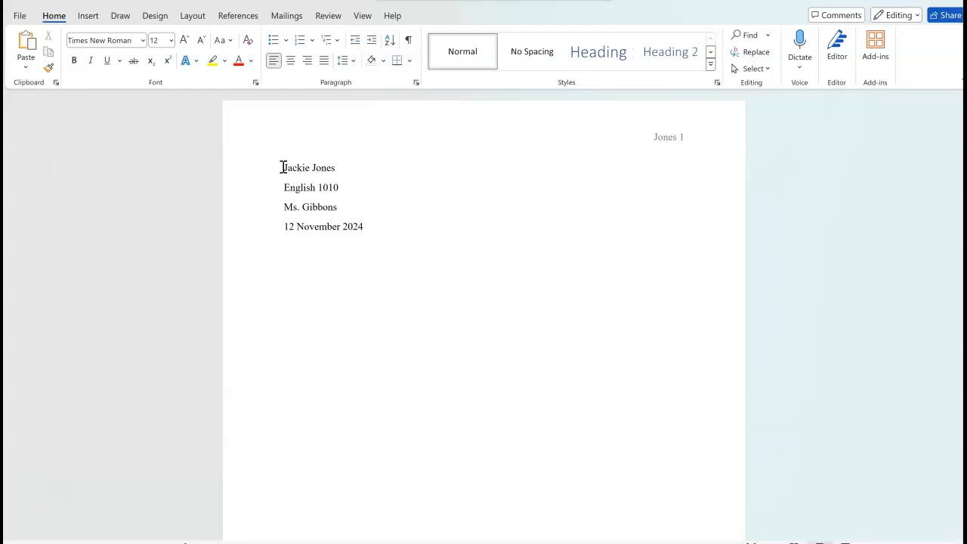
Step: Add the centered title 'Annotated Bibliography: Home School' and switch back to left alignment
left_click(294, 63)
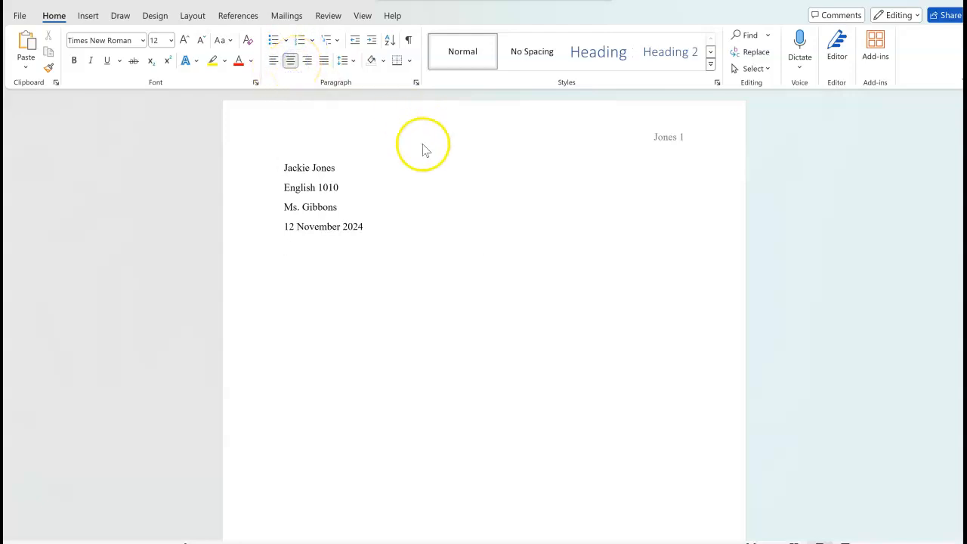
type("Annot")
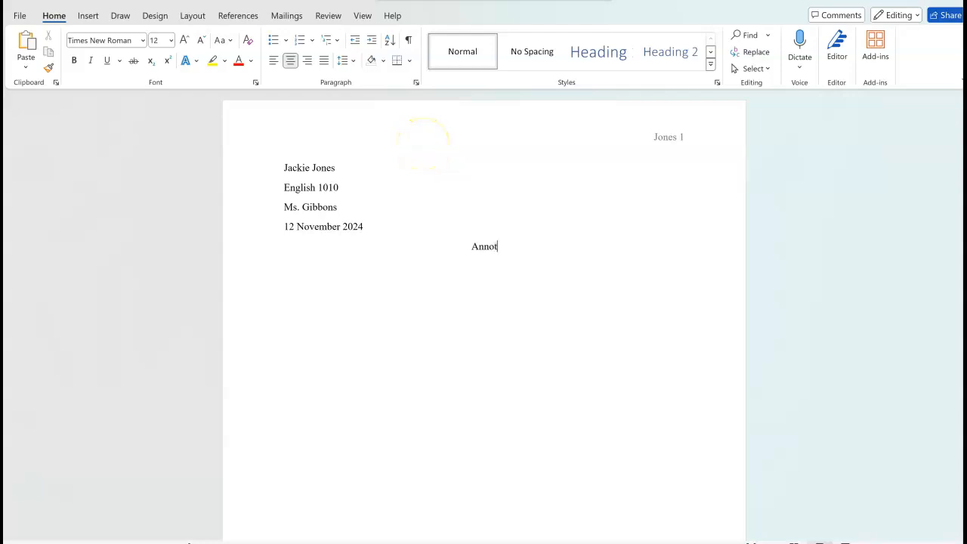
type("ated Bibliograp")
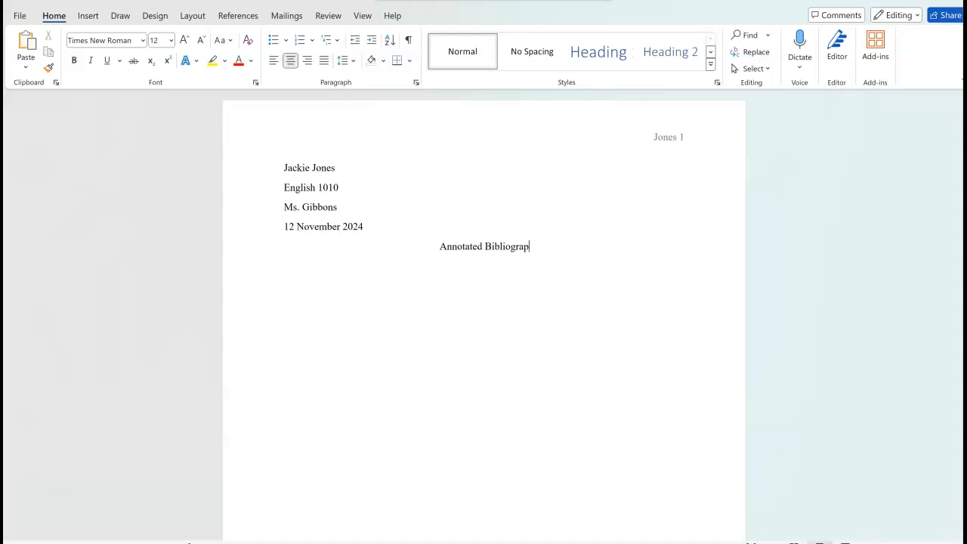
type("hy: Ho")
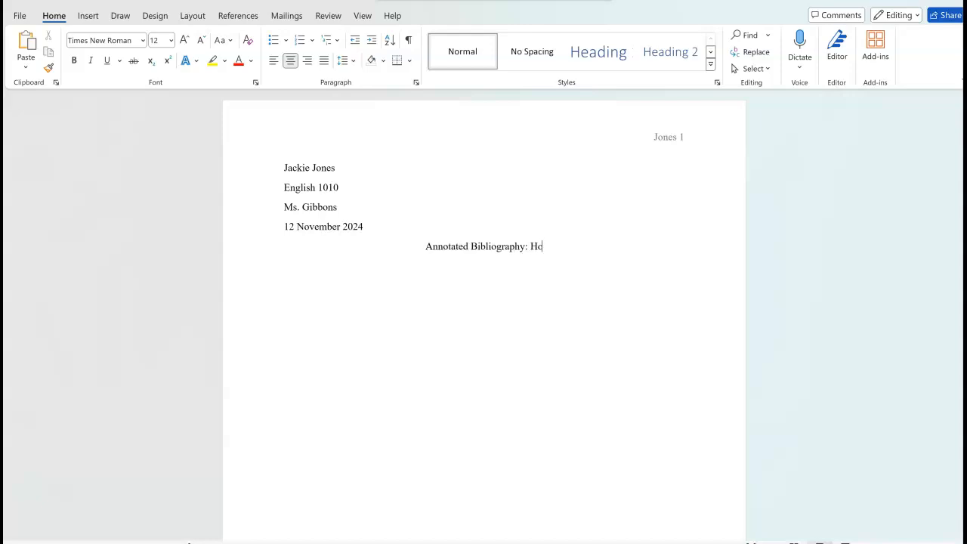
type("me School")
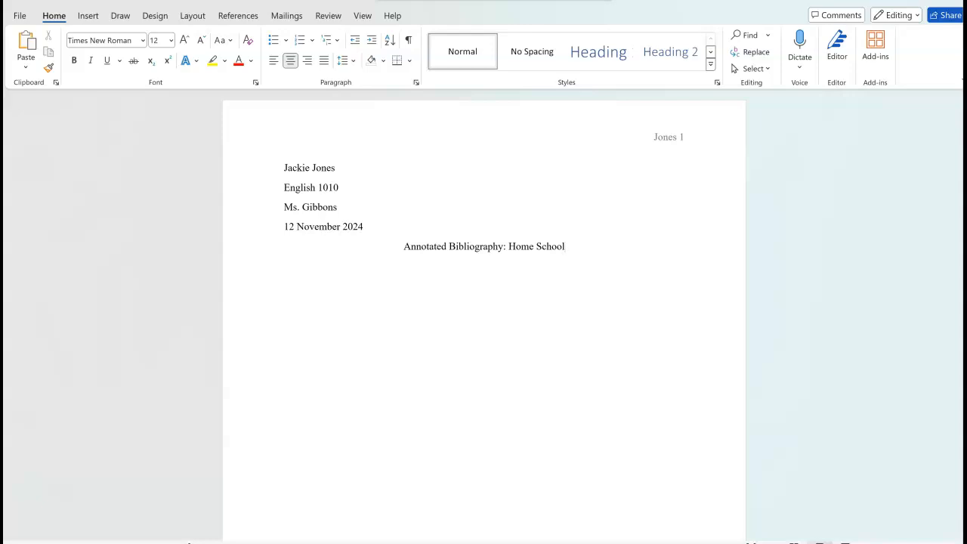
key("ctrl+l")
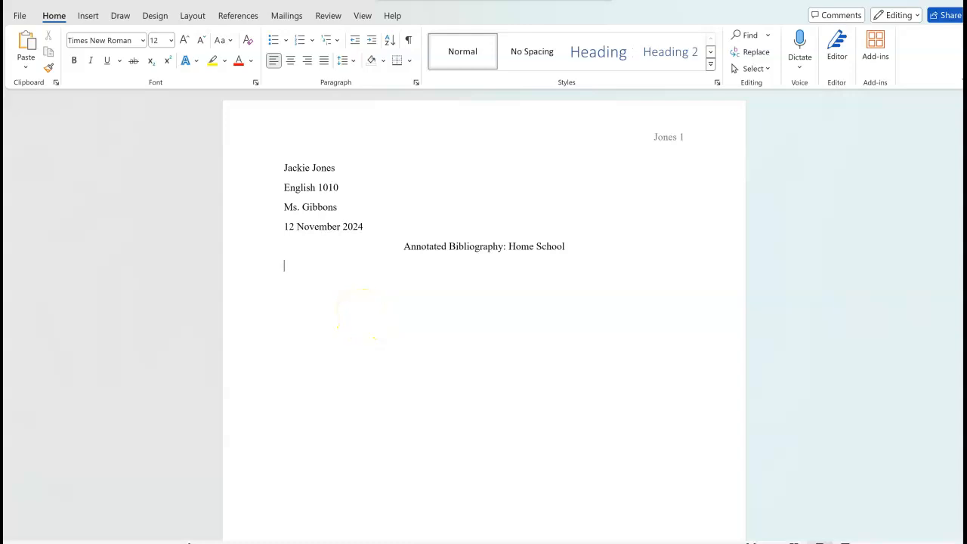
Step: Paste the Online Homeschool Program citation under the title and select all the document text
type("\"Online Homeschool Program.\" Power Homeschool, 8 Nov. 2024, www.powerhomeschool.org/?msclkid=991f55c24b741c36178232f122db4827&utm_source=bing&utm_medium=cpc&utm_campaign=Homeschool%2FOnline+-+General&utm_term=homeschool+program&utm_content=Homeschool+Program.")
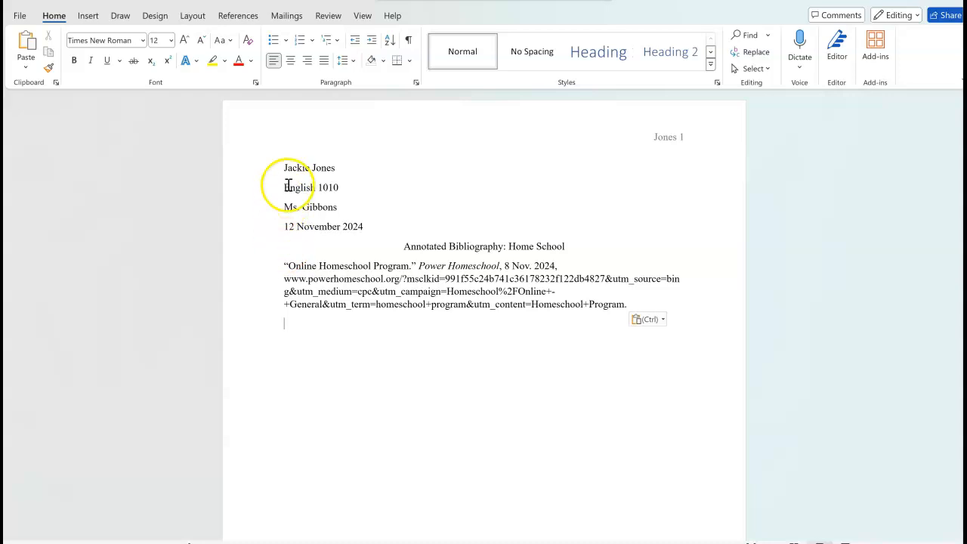
left_click_drag(280, 163, 726, 341)
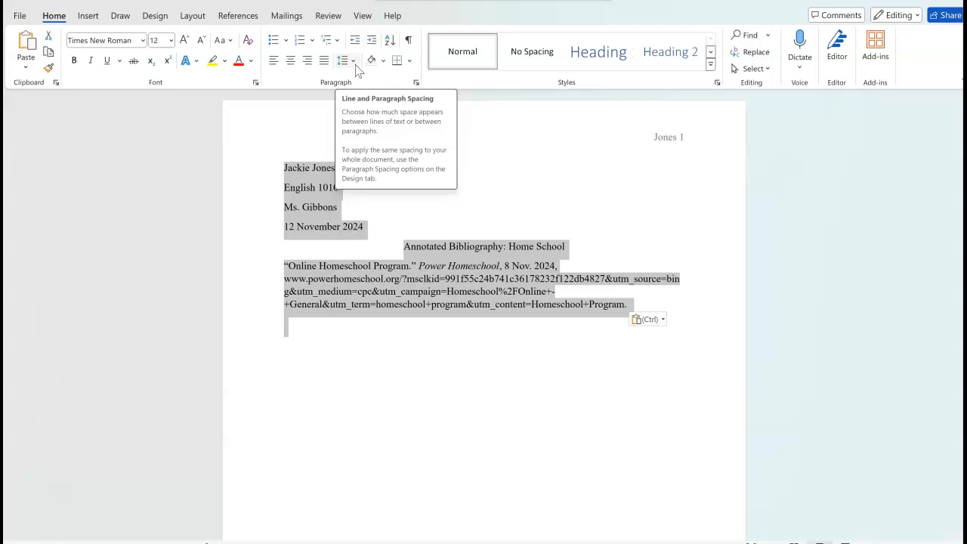
Step: Apply 2.0 line spacing and remove space after paragraphs, then select the Power Homeschool citation
left_click(354, 63)
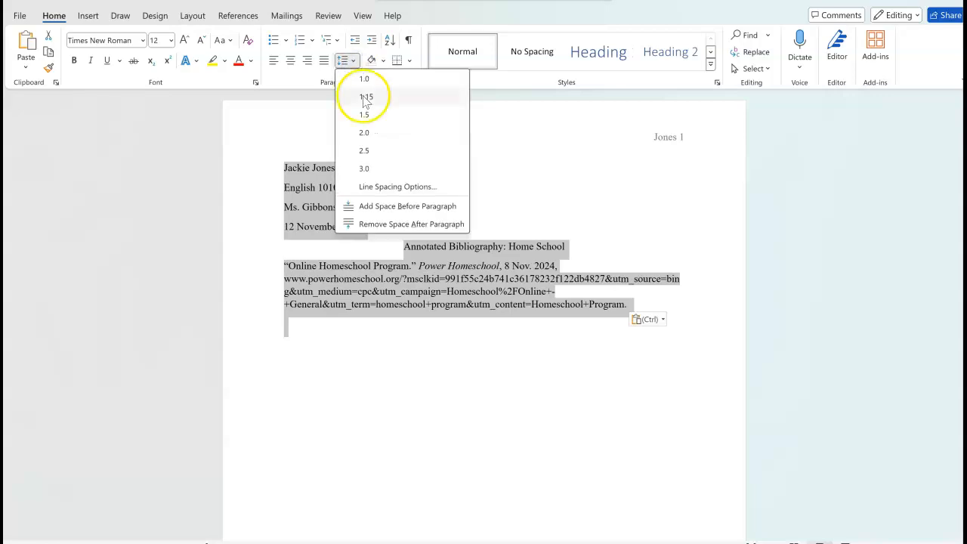
left_click(368, 139)
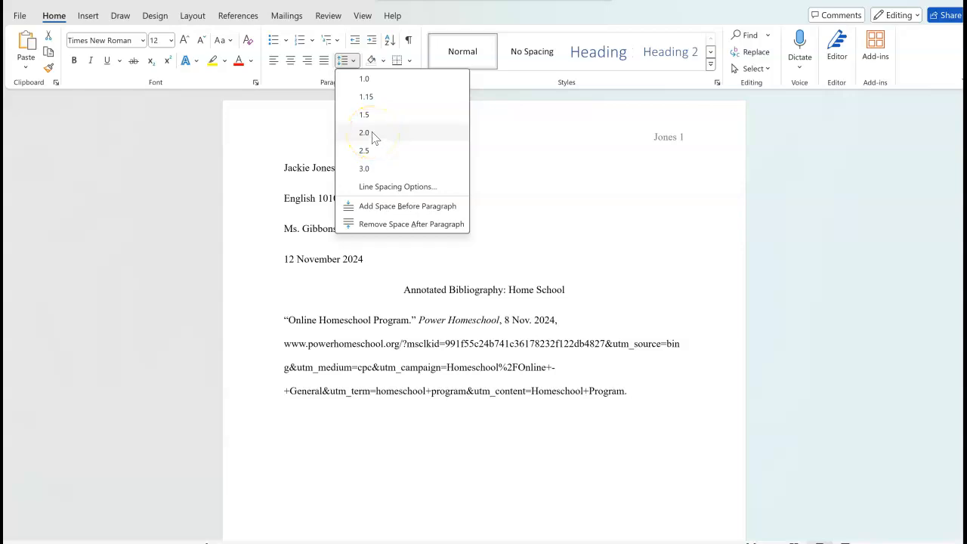
left_click(369, 133)
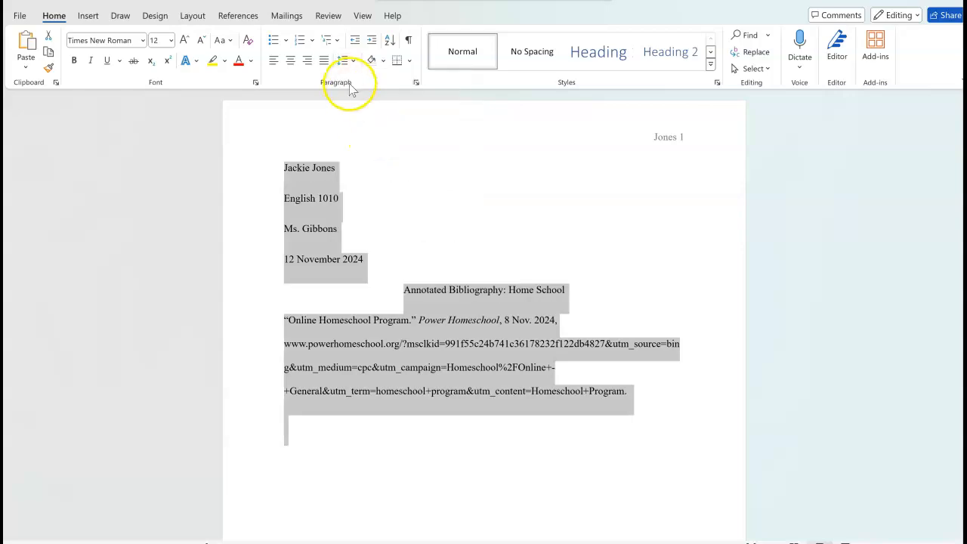
left_click(353, 60)
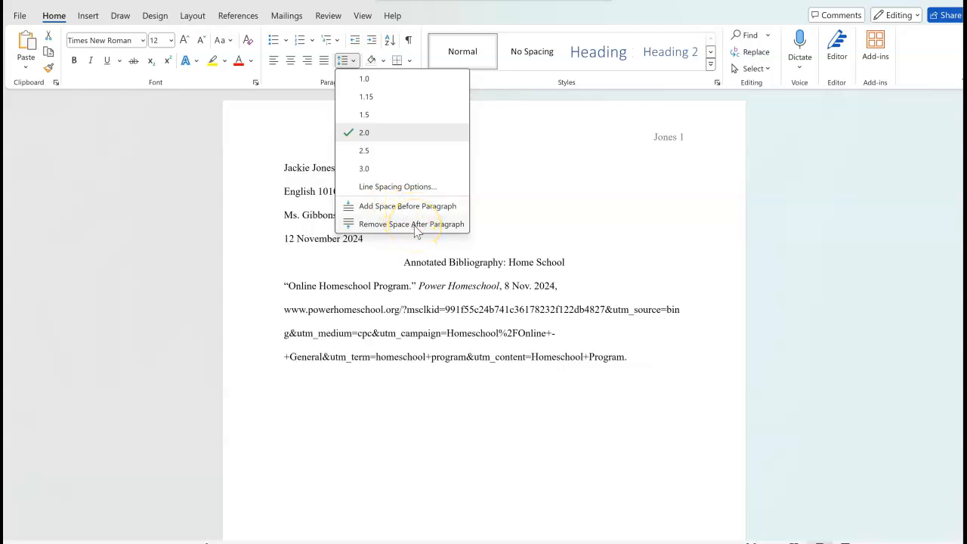
left_click(412, 224)
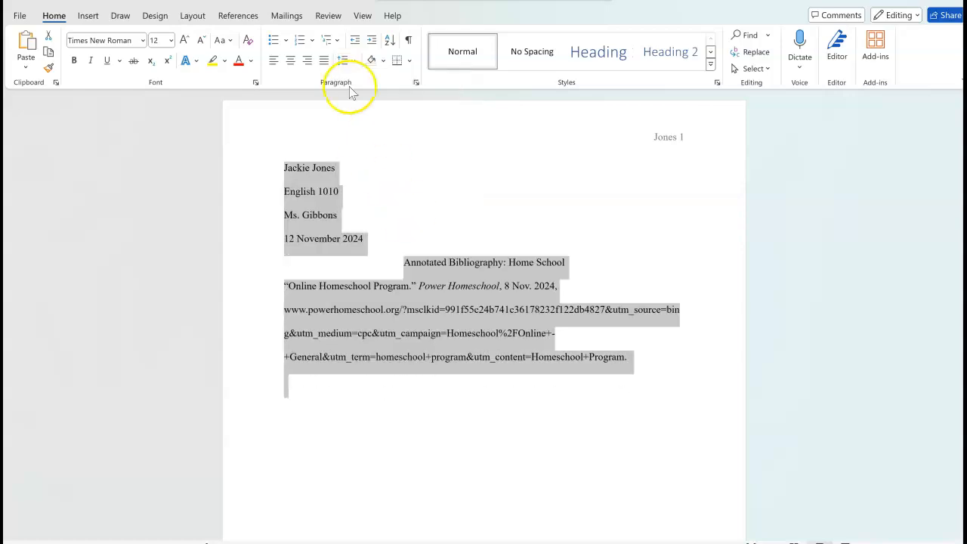
left_click(355, 62)
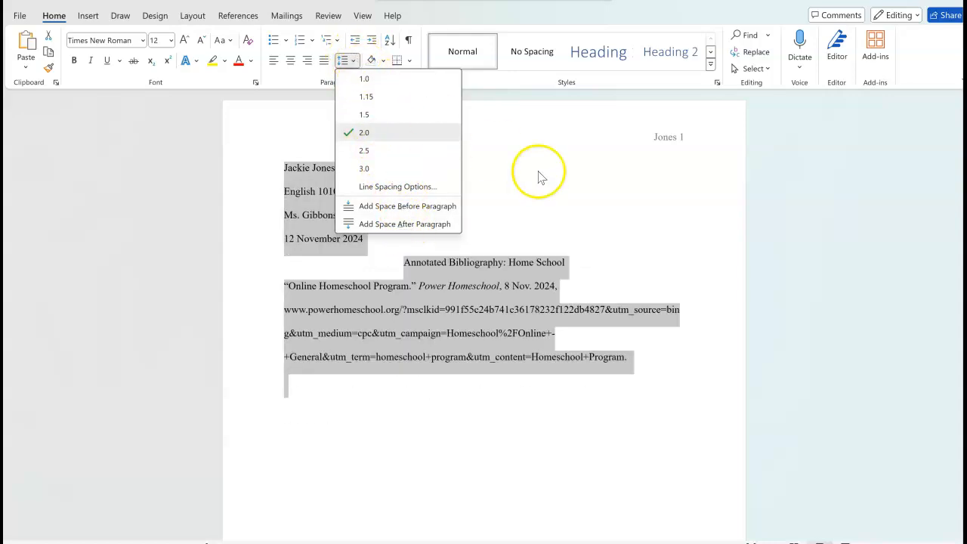
left_click(574, 196)
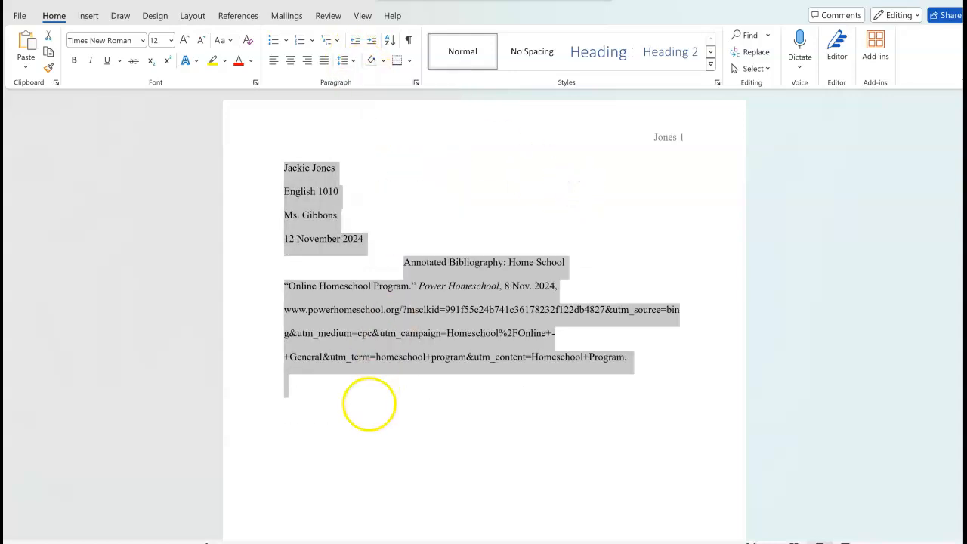
left_click(367, 403)
left_click_drag(282, 286, 663, 352)
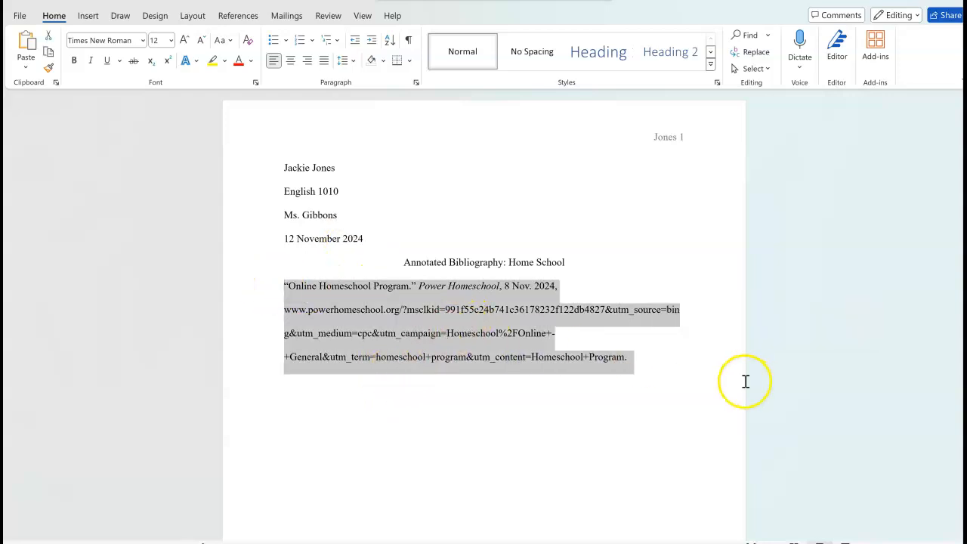
Step: Type the placeholder summary 'This is where your summary will begin…' with the CRAAP test guidance below the citation
left_click(661, 351)
left_click(621, 363)
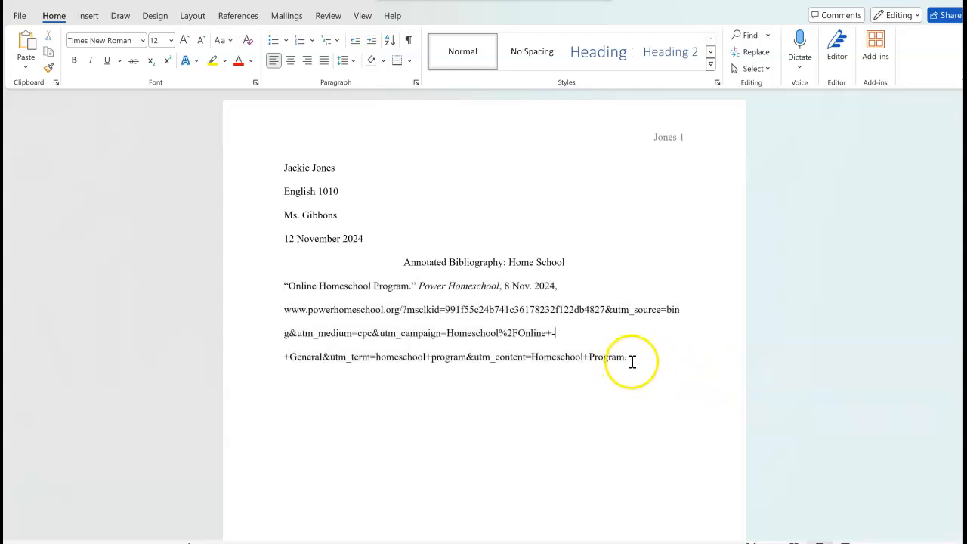
key("Return")
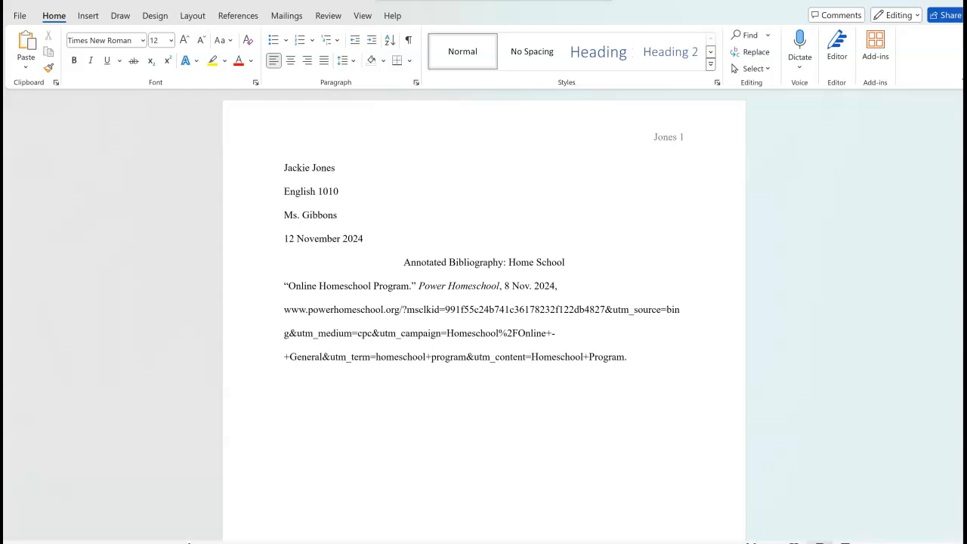
type("This is where your summary wi")
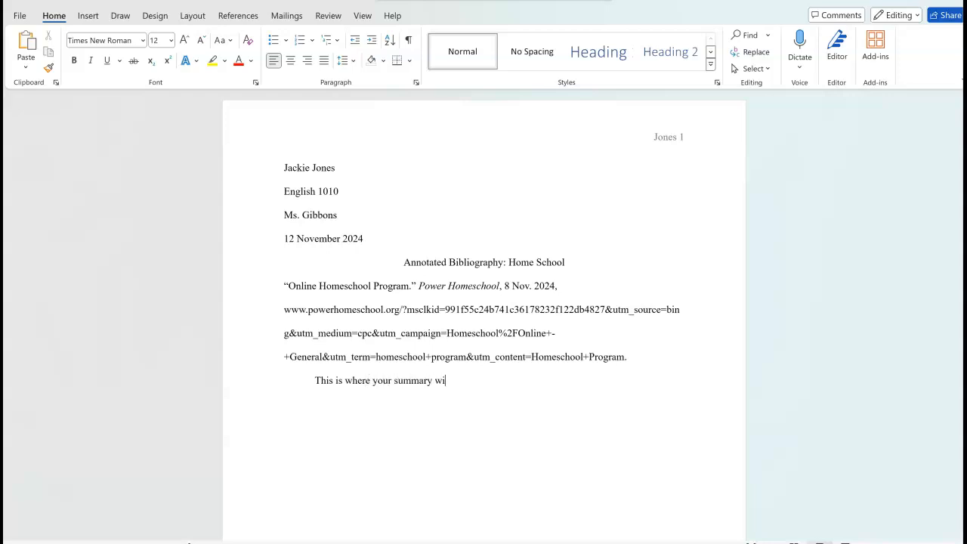
type("ll begin. Make sure it is ")
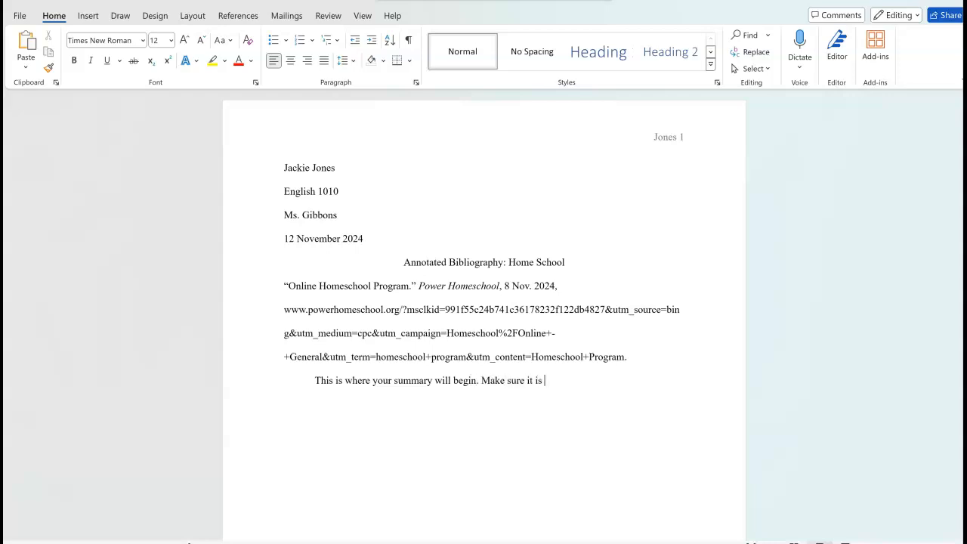
type("a fully developed pareagraph")
key("BackSpace")
key("BackSpace")
key("BackSpace")
key("BackSpace")
key("BackSpace")
key("BackSpace")
key("BackSpace")
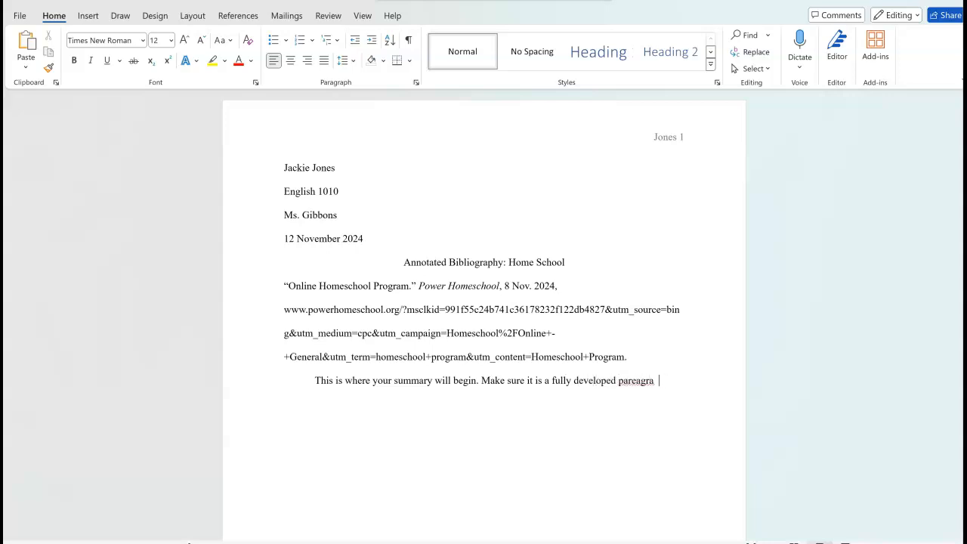
type("agraph of ")
type("five or more well")
type("-dev")
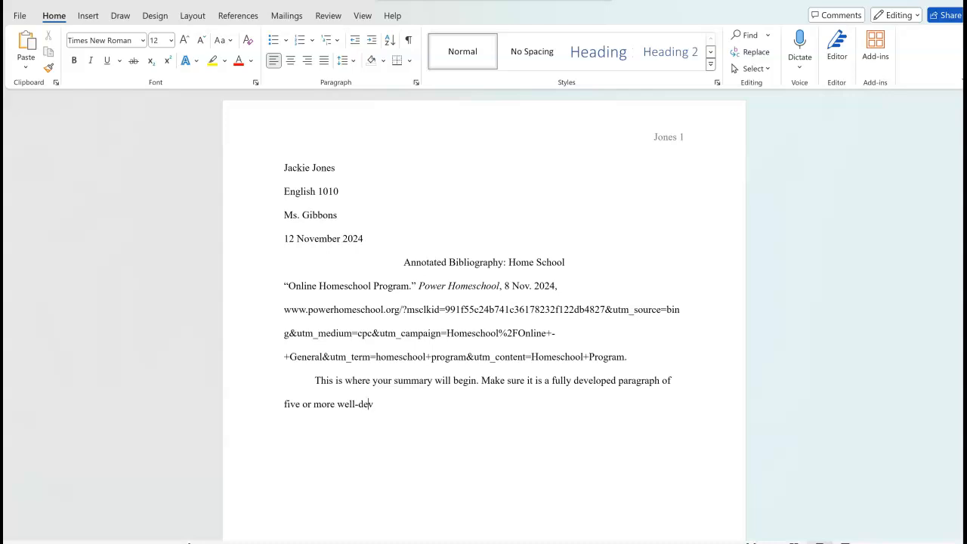
type("eloped sentences.")
type("Use the CRAAP")
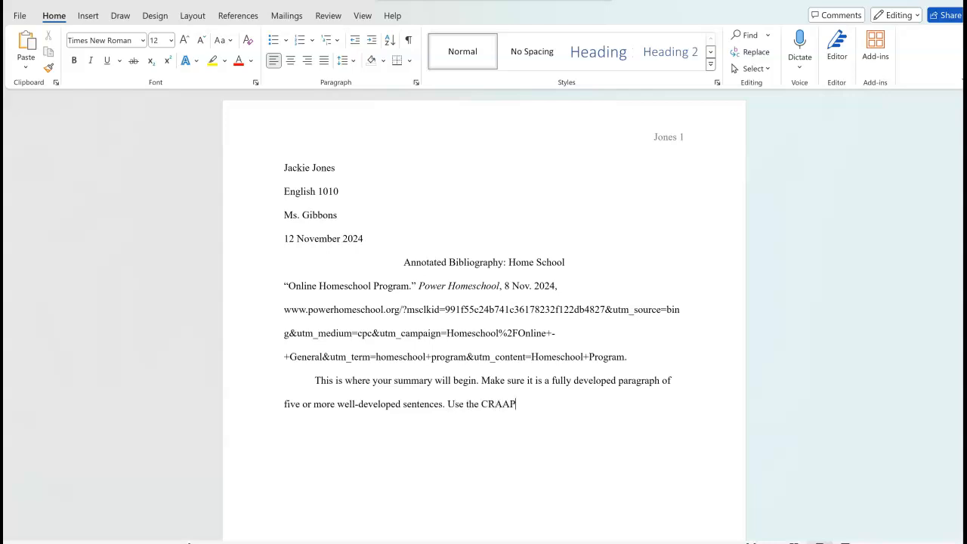
type(" test to determine/discuss the")
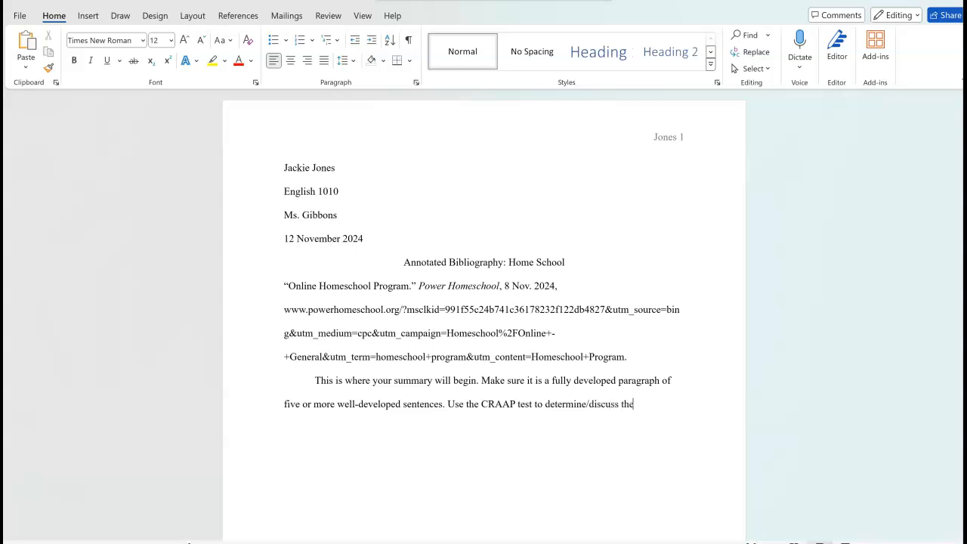
type(" credibility of ")
type("the article/s")
type("ource ")
type("you found. Write a sentence or two about how you plan to use the source.")
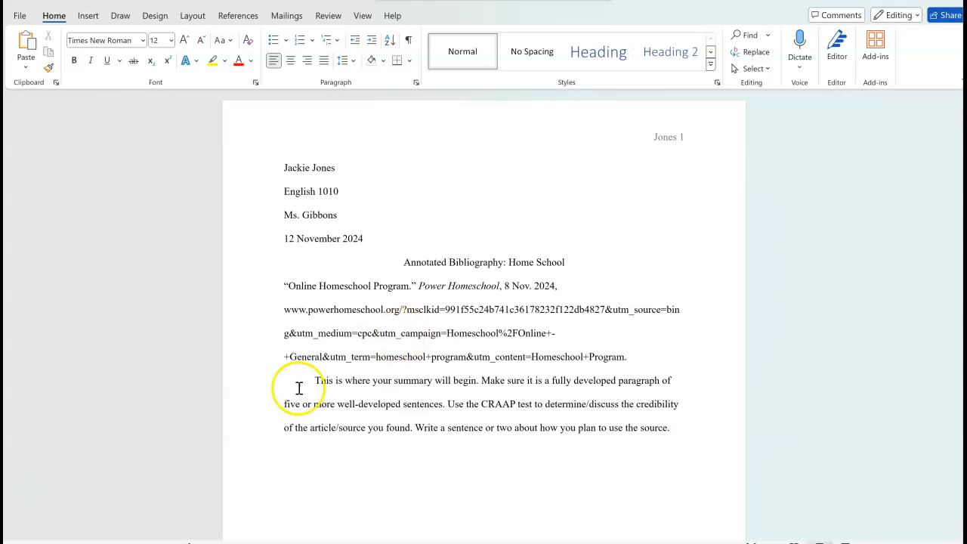
Step: Select the Power Homeschool citation from 'Online' through 'Program.'
left_click(433, 412)
left_click(415, 425, "ctrl")
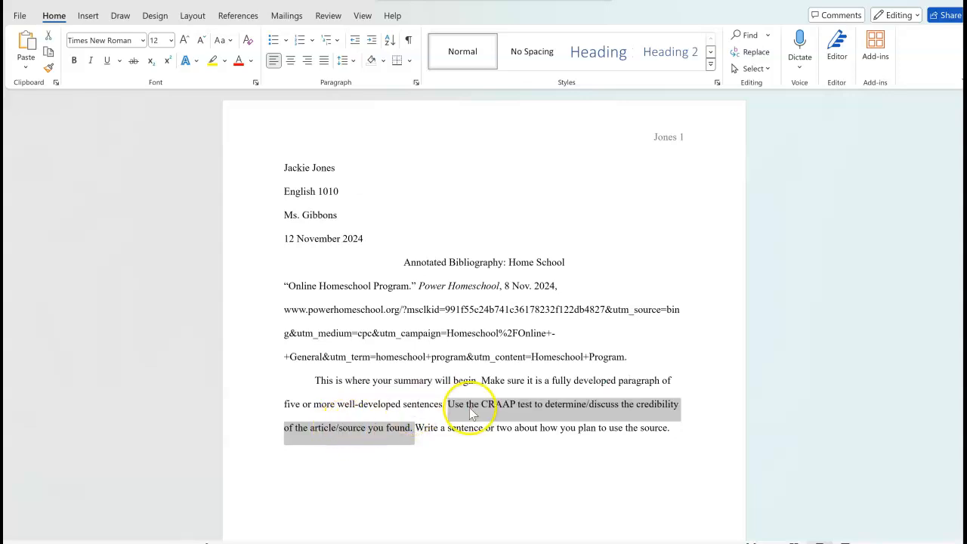
left_click(449, 456)
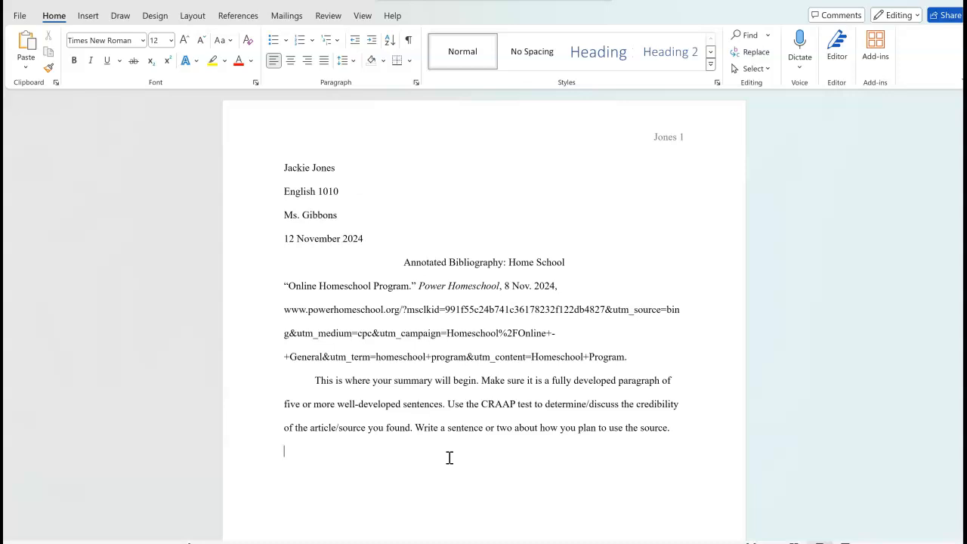
left_click(283, 285)
left_click_drag(284, 285, 646, 356)
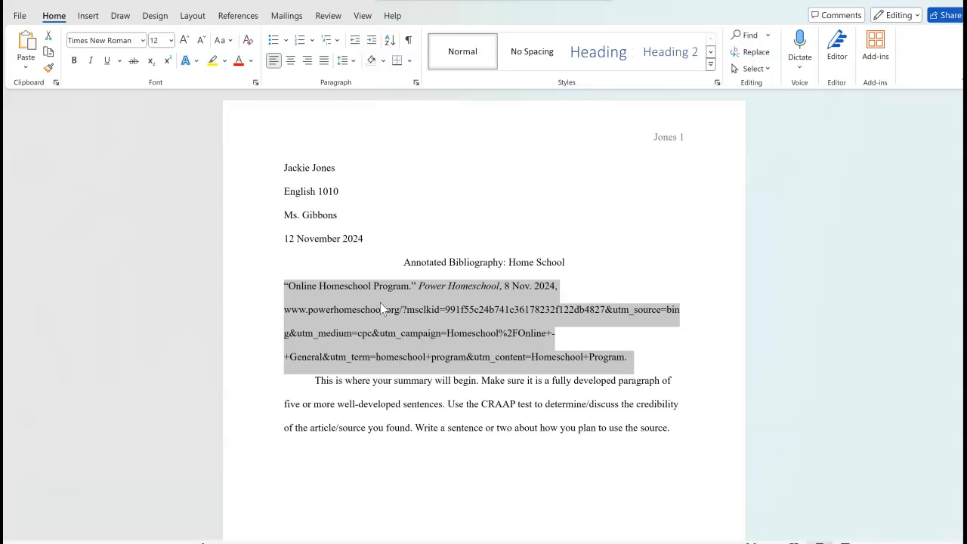
Step: Apply a 0.5-inch hanging indent to the Power Homeschool citation through the Paragraph dialog
right_click(381, 303)
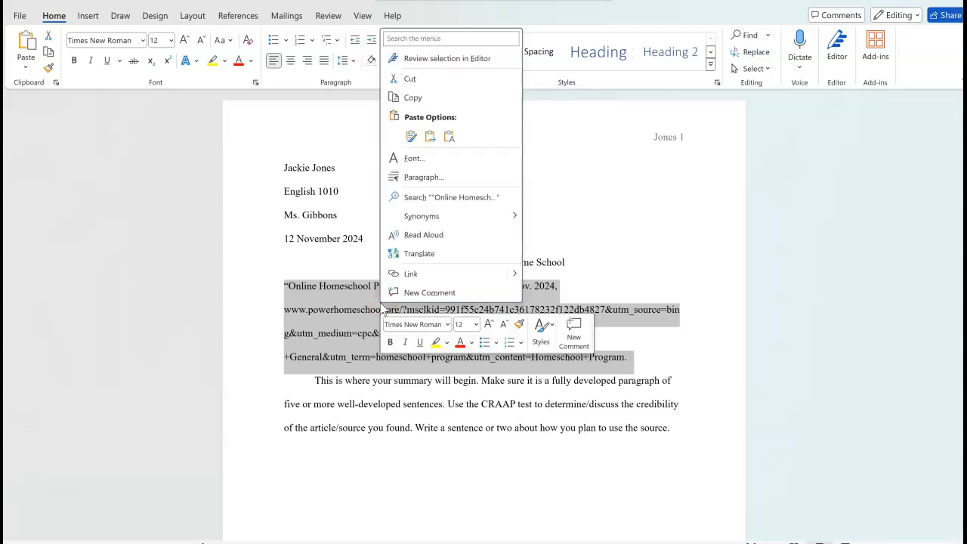
left_click(420, 177)
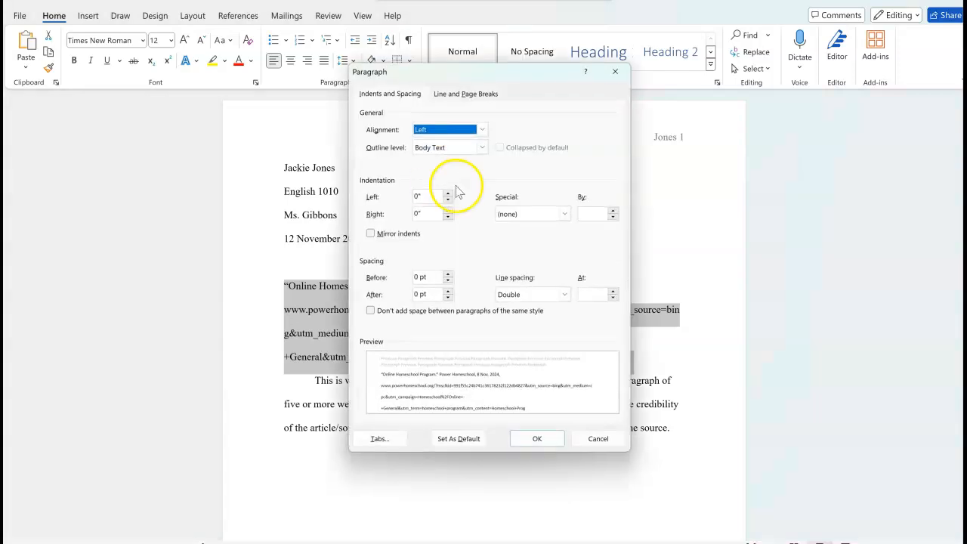
left_click(564, 214)
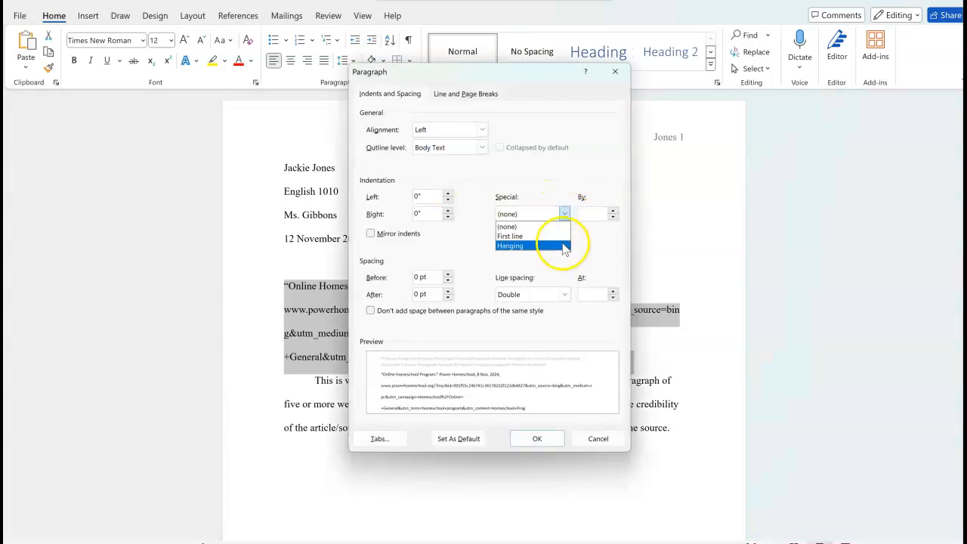
left_click(563, 245)
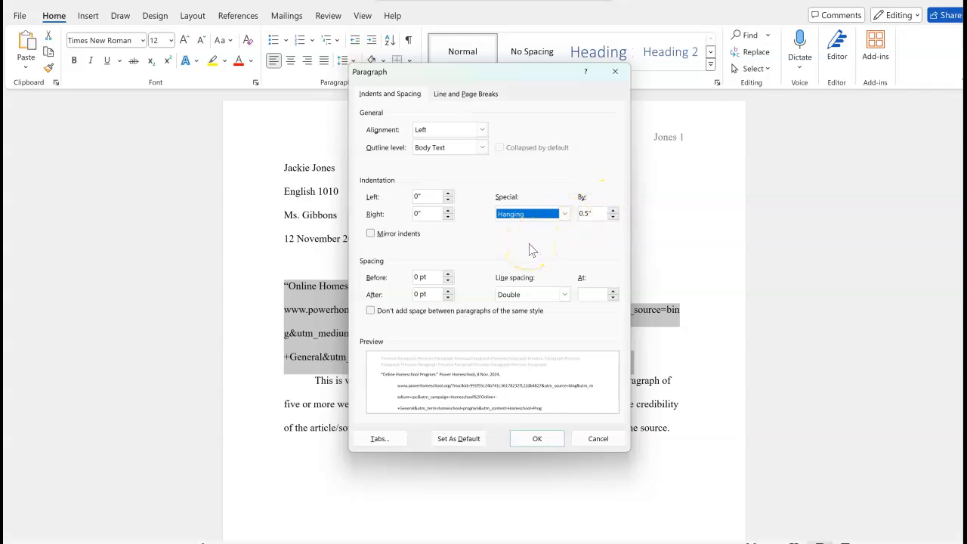
left_click(536, 437)
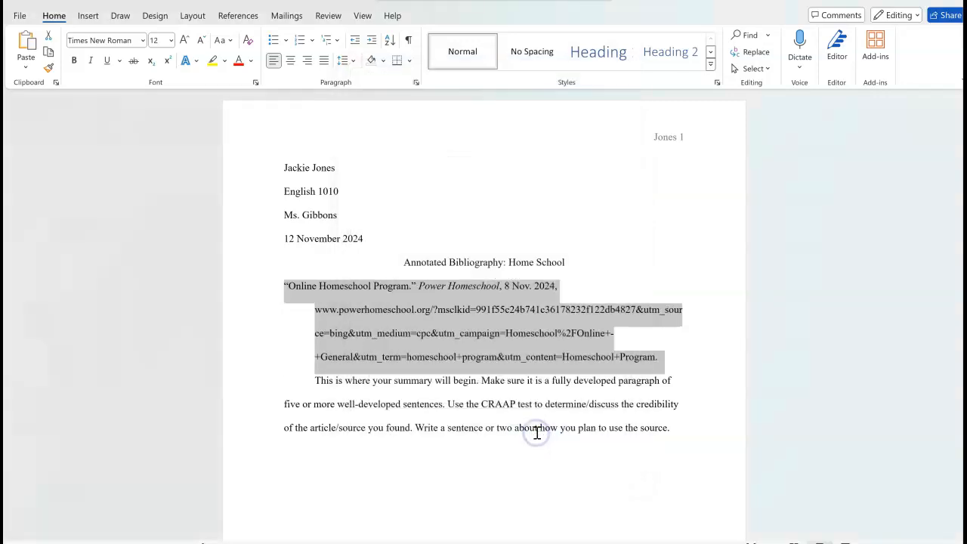
left_click(289, 323)
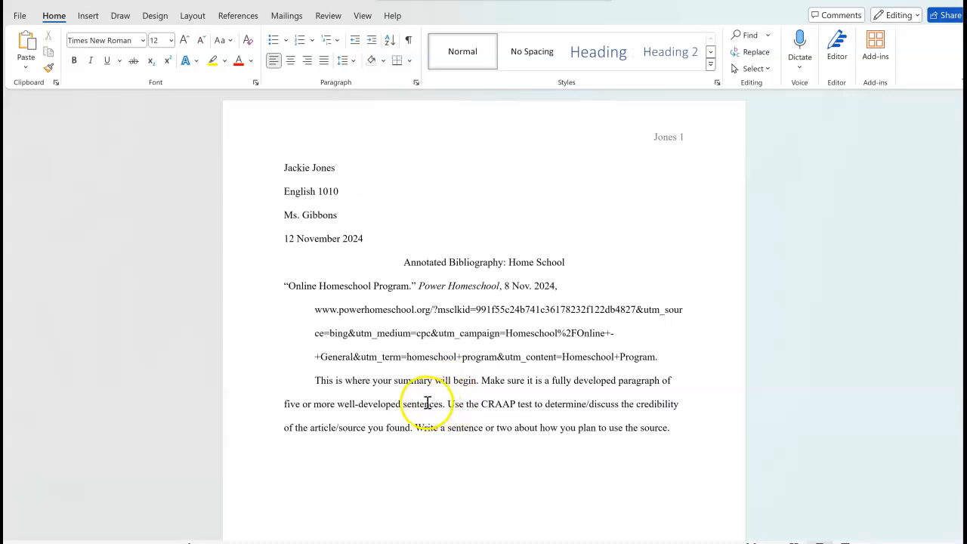
left_click_drag(451, 404, 657, 452)
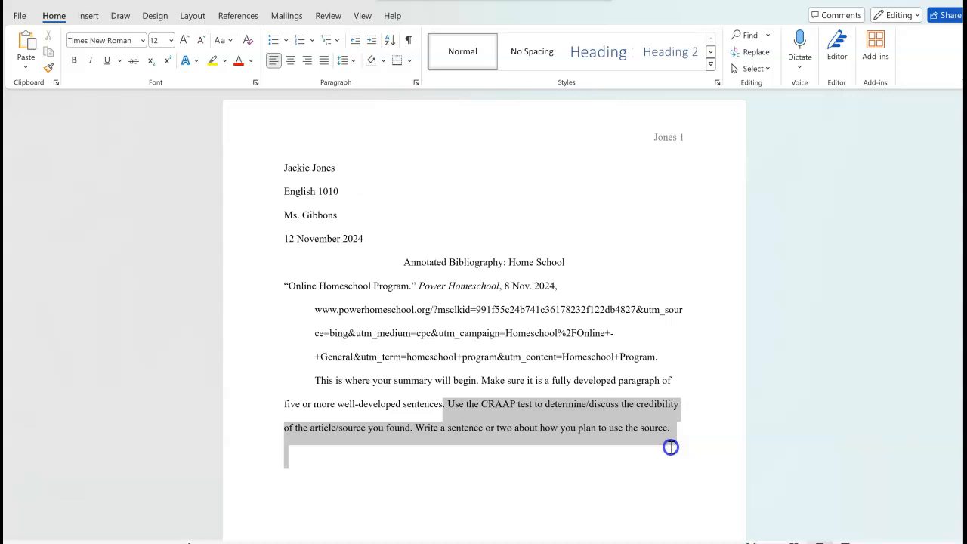
left_click(485, 456)
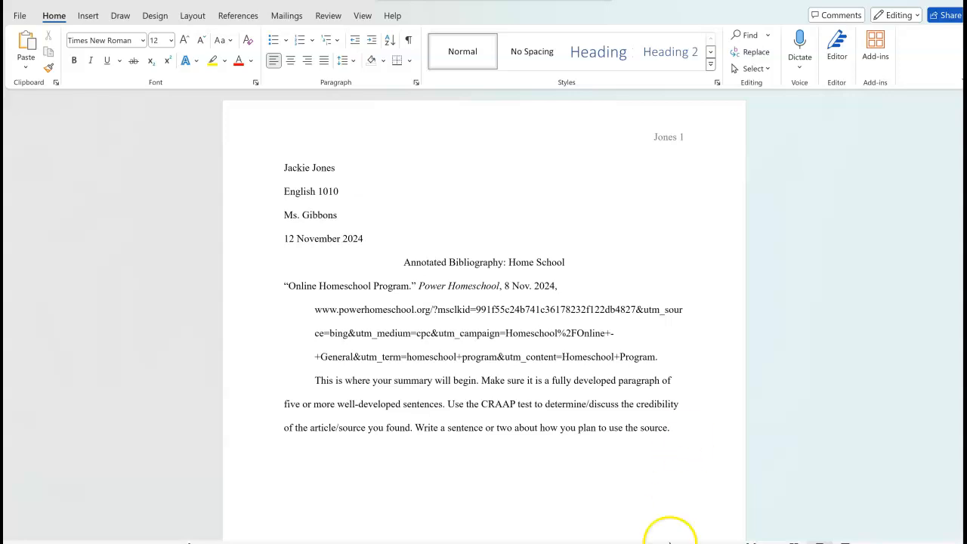
Step: In Edge, revisit the Power Homeschool site, then return to the home school search results
key("alt+Tab")
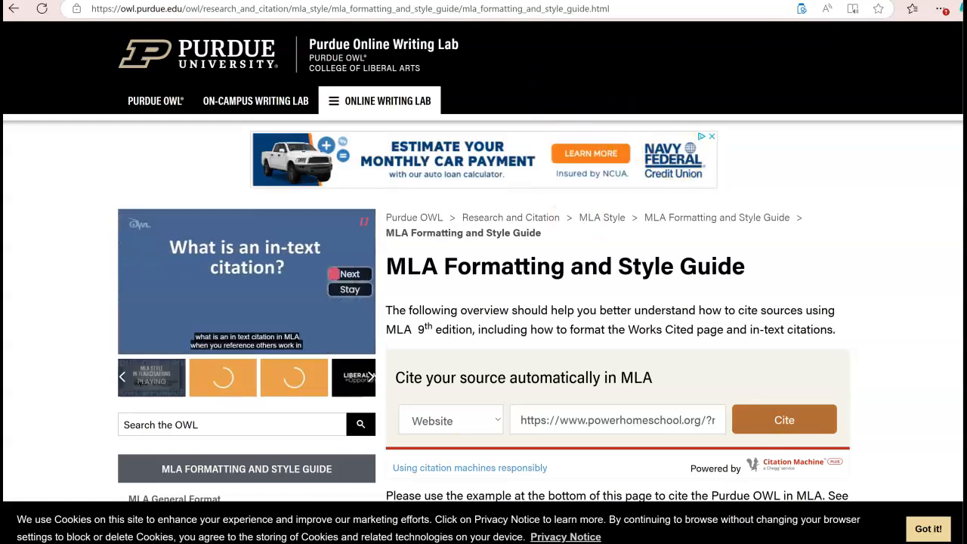
left_click(680, 1)
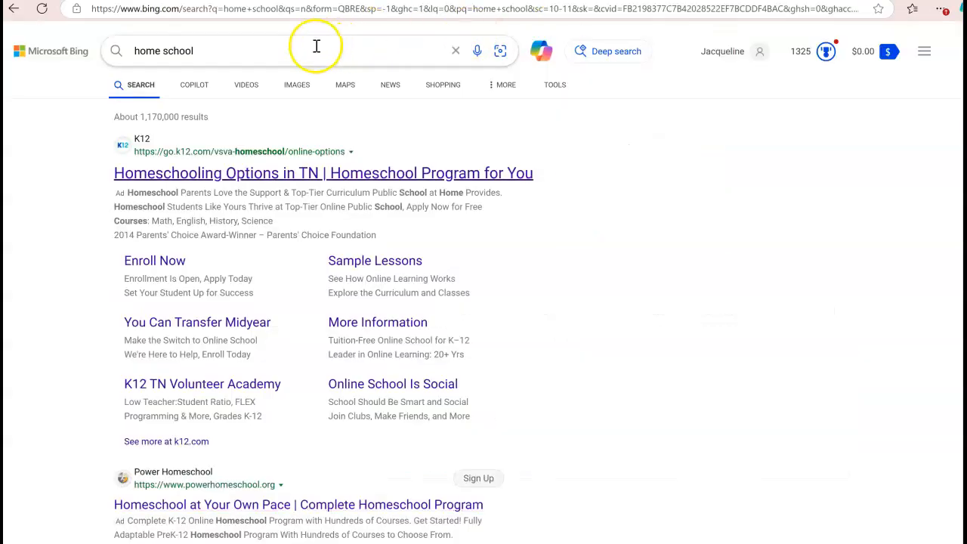
left_click(276, 512)
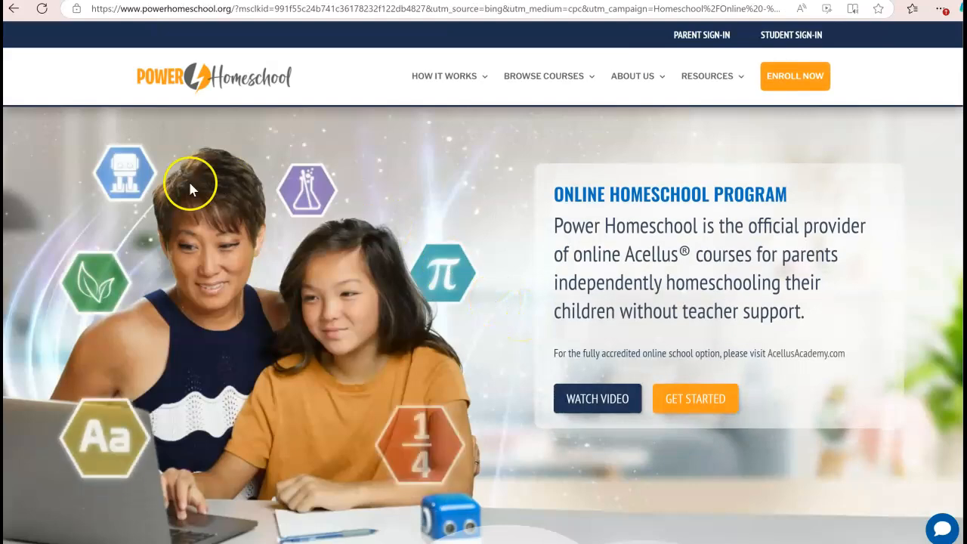
left_click(13, 9)
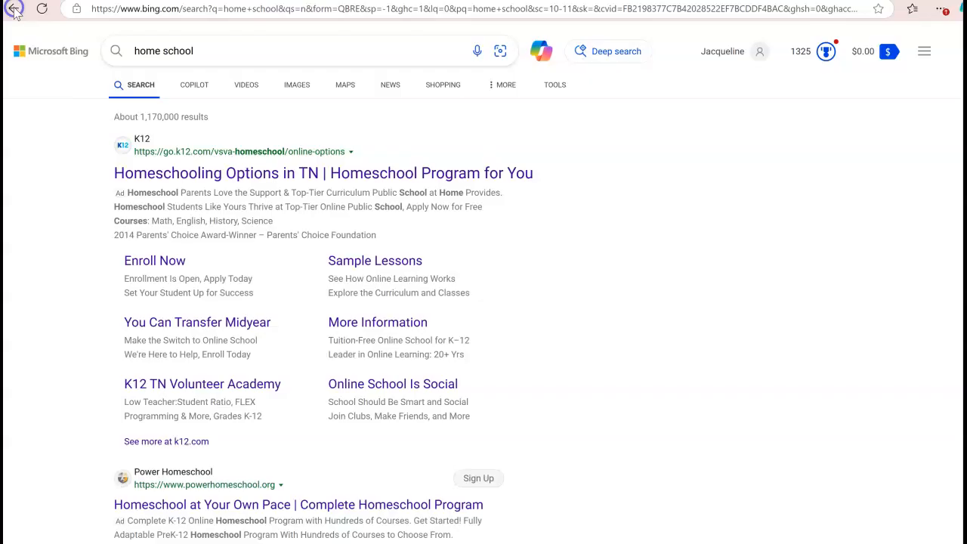
left_click(240, 176)
Step: Search 'home school .pdf', open Education.com's Printable Homeschool Resources page and copy its address
left_click(204, 50)
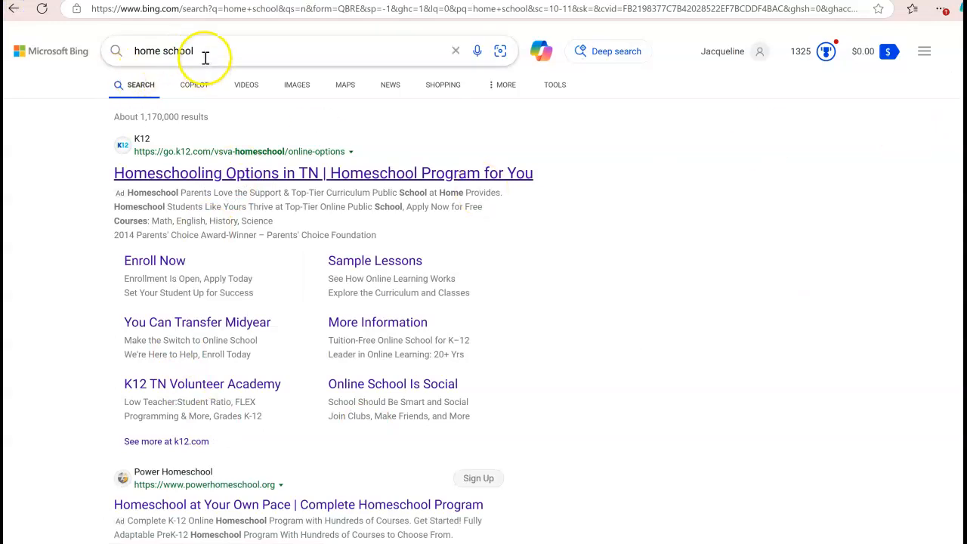
type(".")
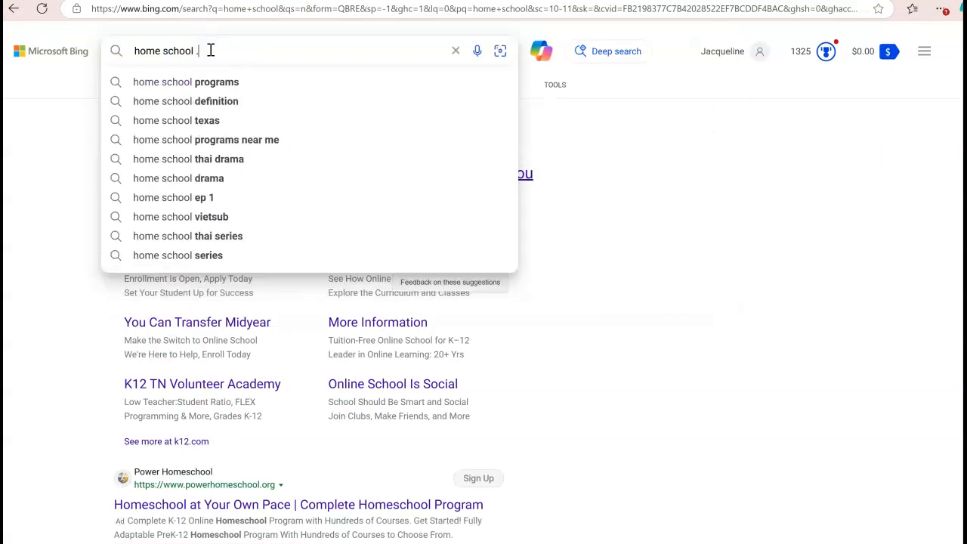
type("pdf")
key("Return")
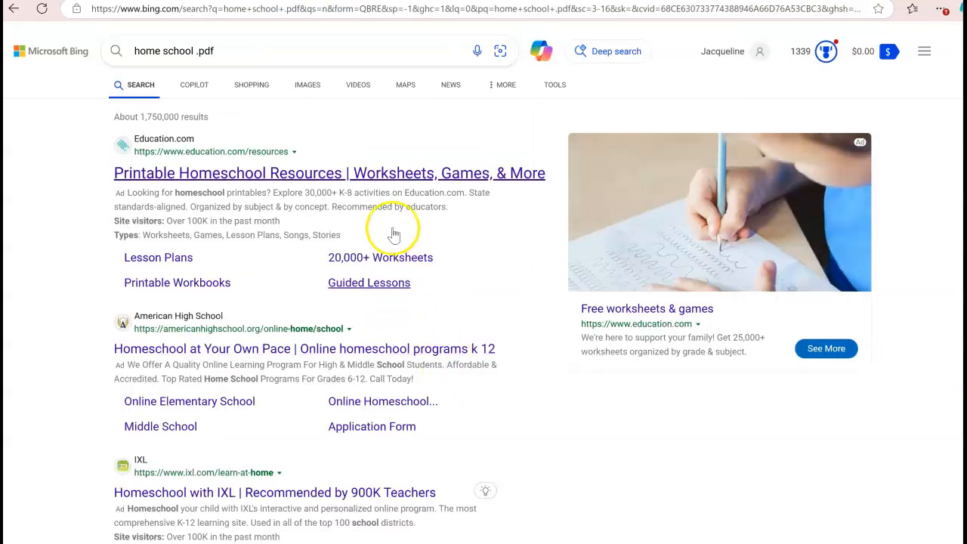
left_click(393, 172)
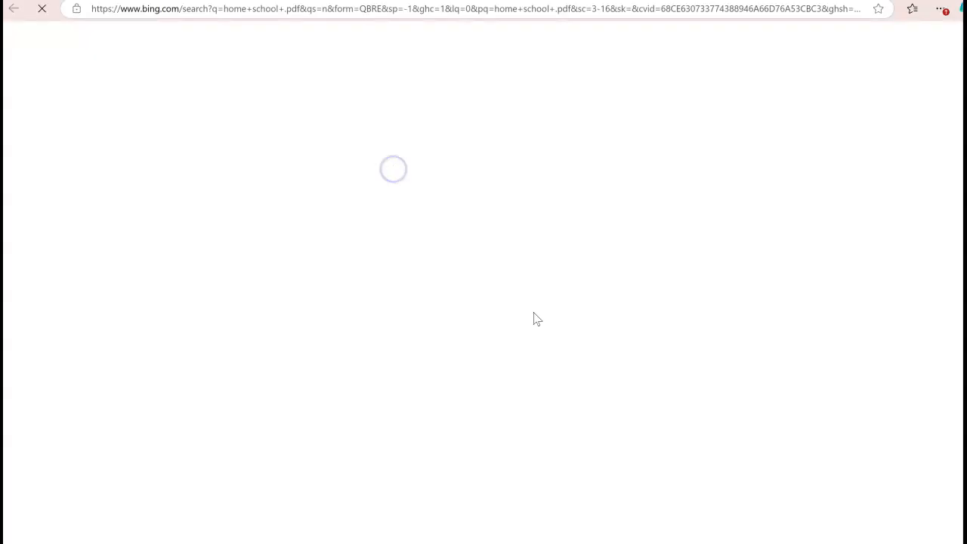
left_click(221, 9)
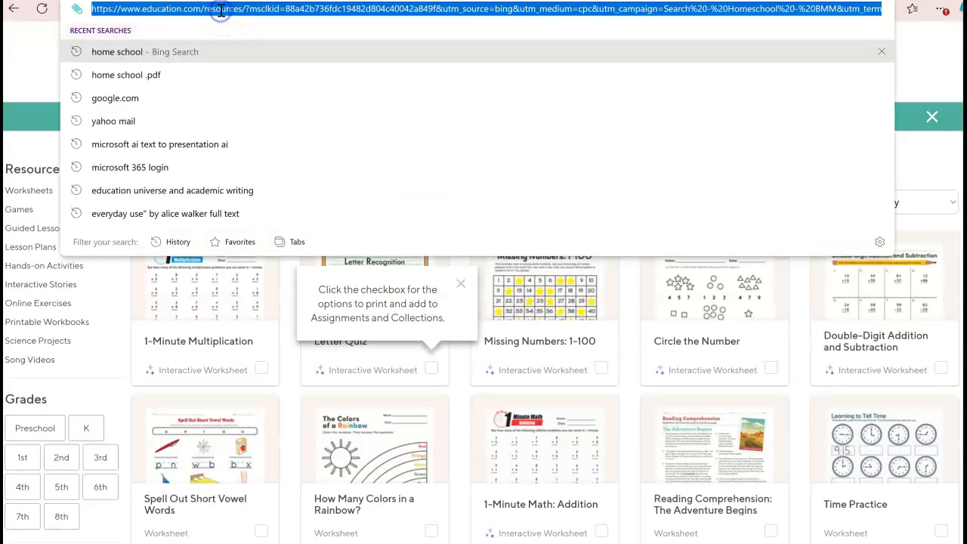
right_click(219, 12)
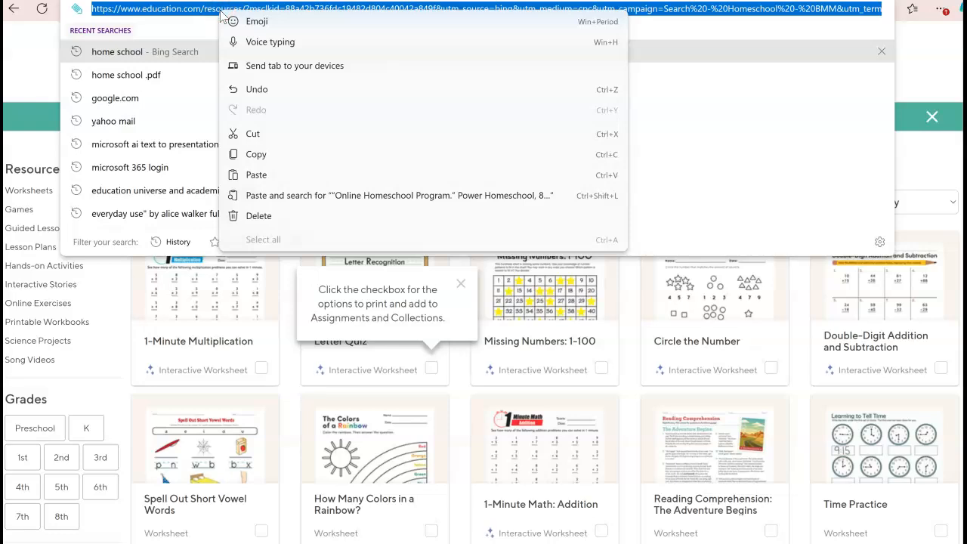
left_click(254, 154)
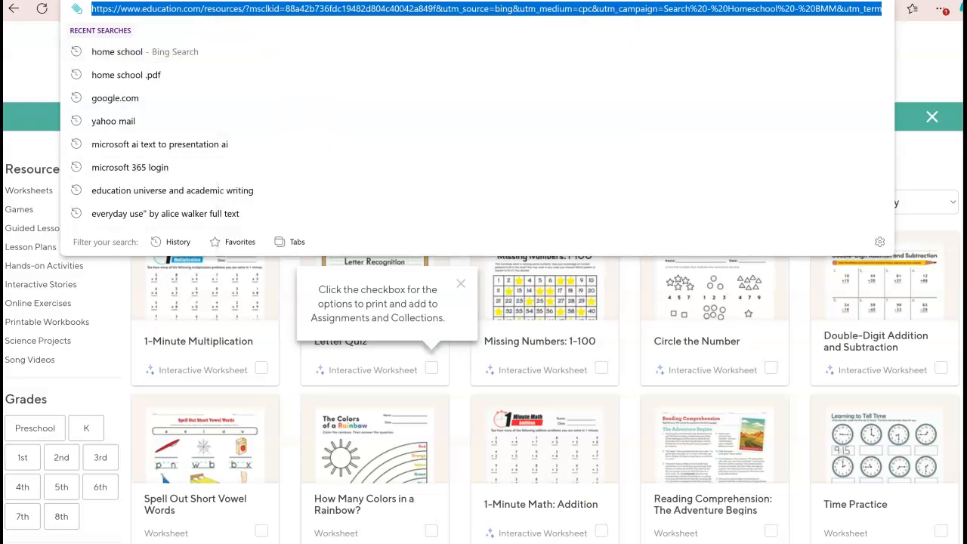
Step: Replace the old URL in Purdue OWL's cite box with the education.com address and submit it
left_click(445, 1)
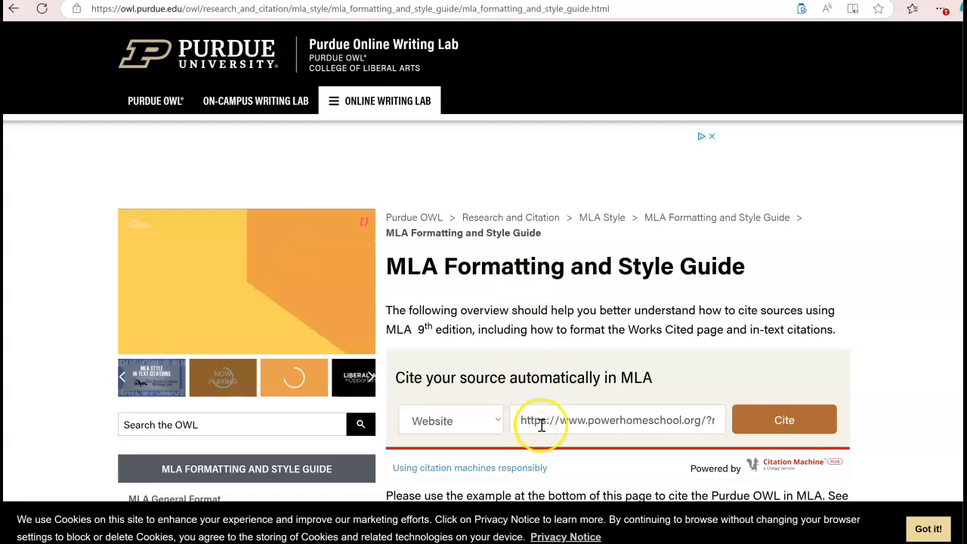
left_click_drag(517, 419, 797, 457)
key("BackSpace")
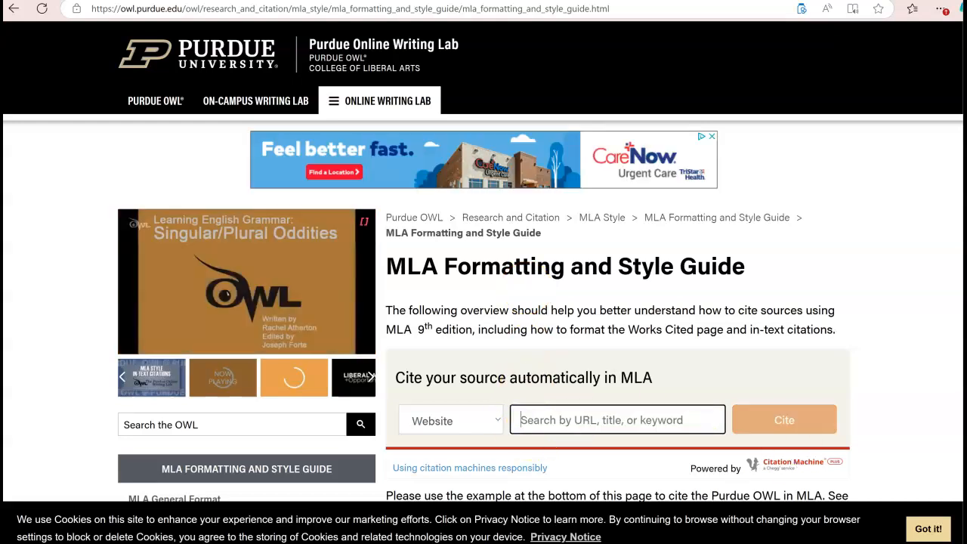
key("ctrl+v")
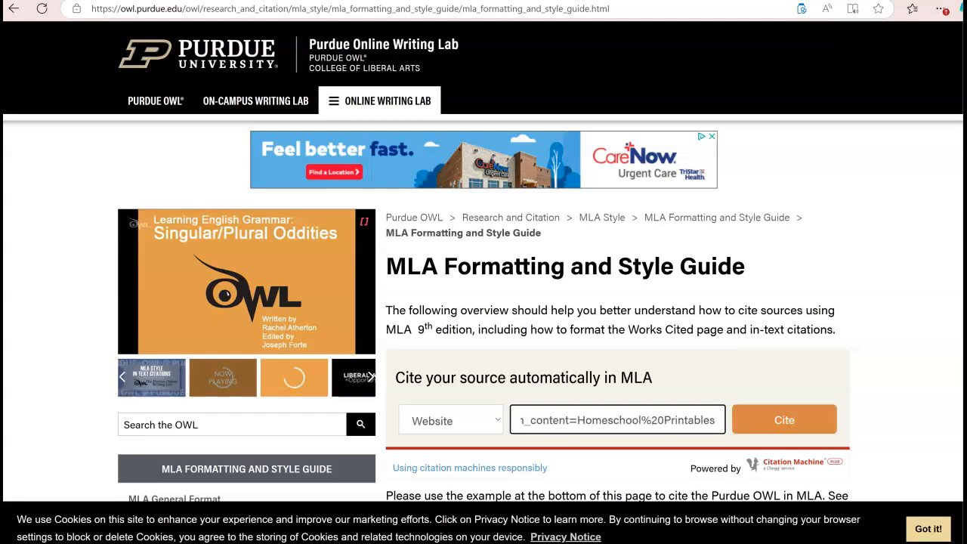
key("Return")
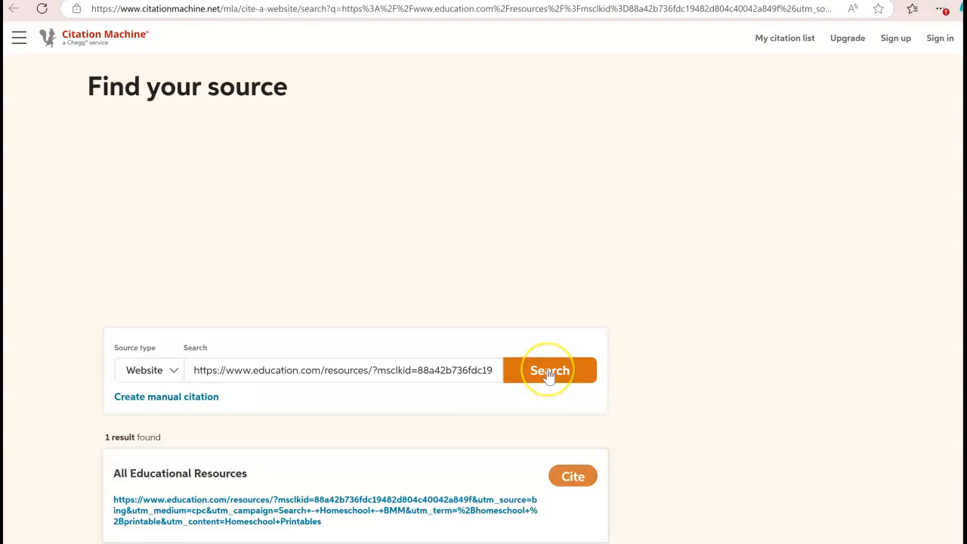
Step: Create the MLA 9 citation for the Education.com 'All Educational Resources' page and copy it
left_click(577, 482)
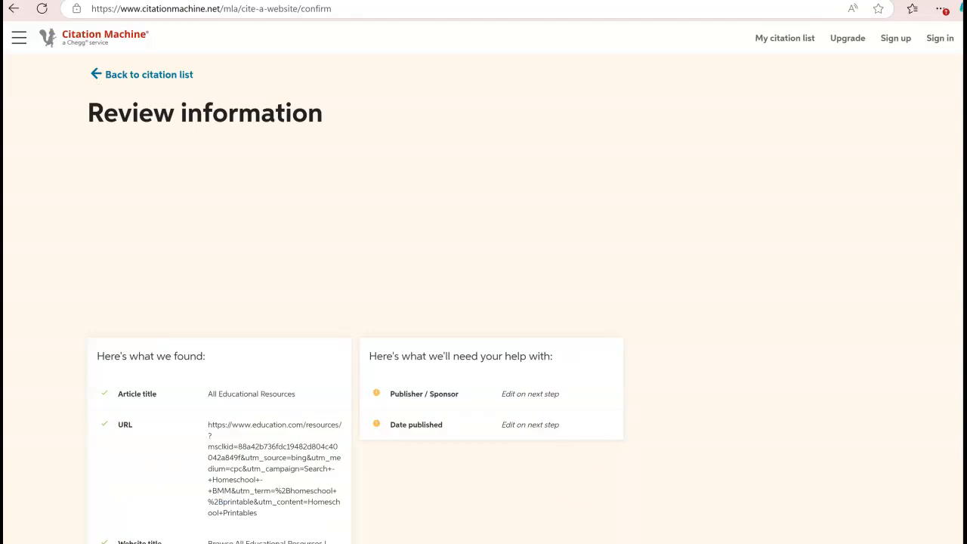
scroll(956, 173, "down", 7)
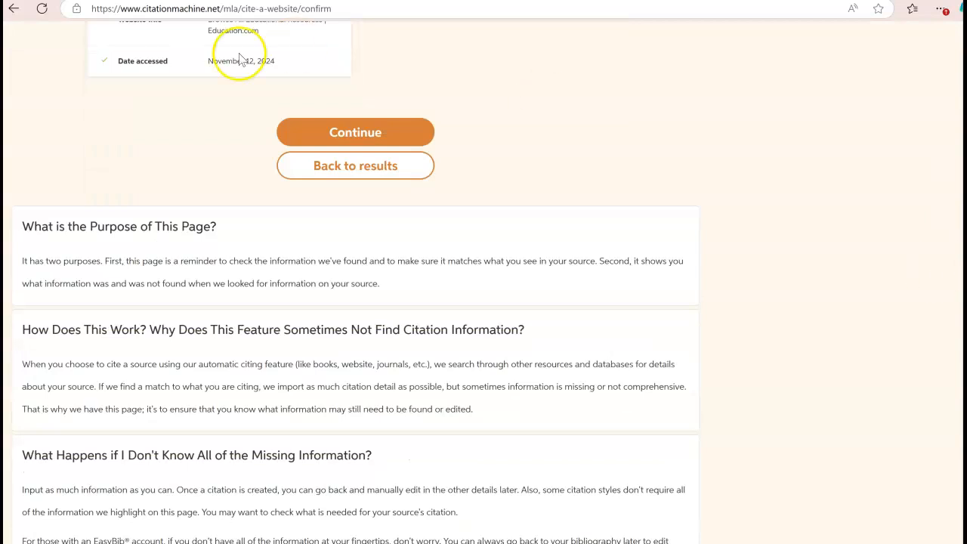
left_click(344, 132)
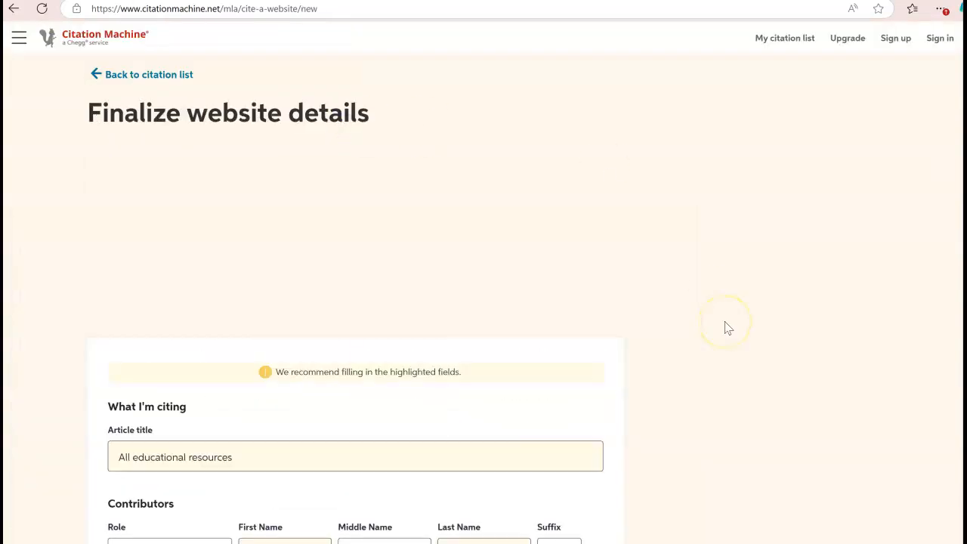
scroll(726, 327, "down", 6)
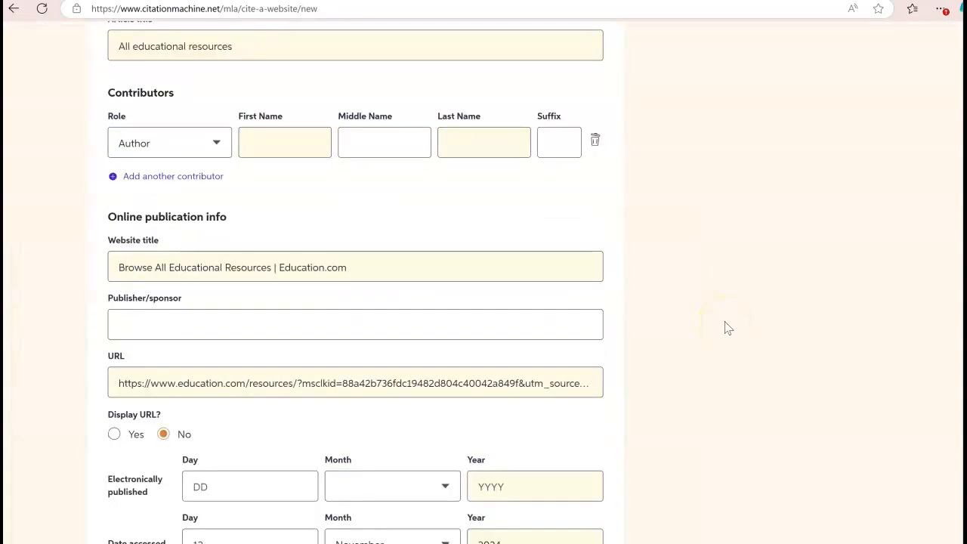
scroll(726, 327, "down", 2)
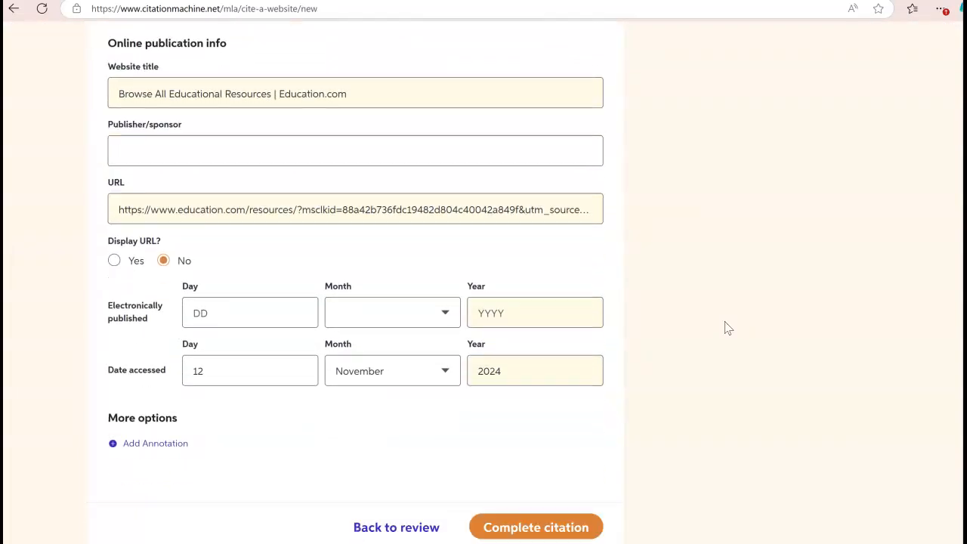
left_click(520, 495)
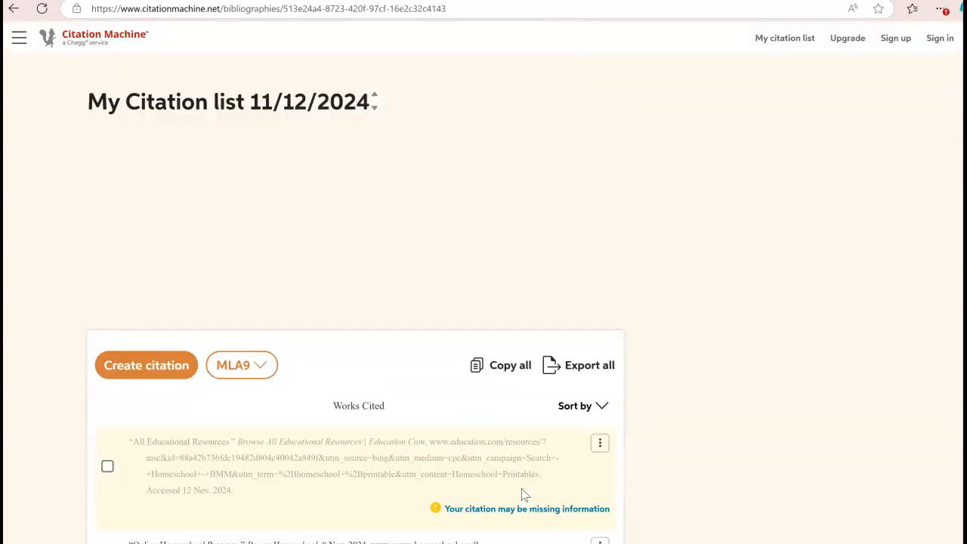
mouse_move(260, 474)
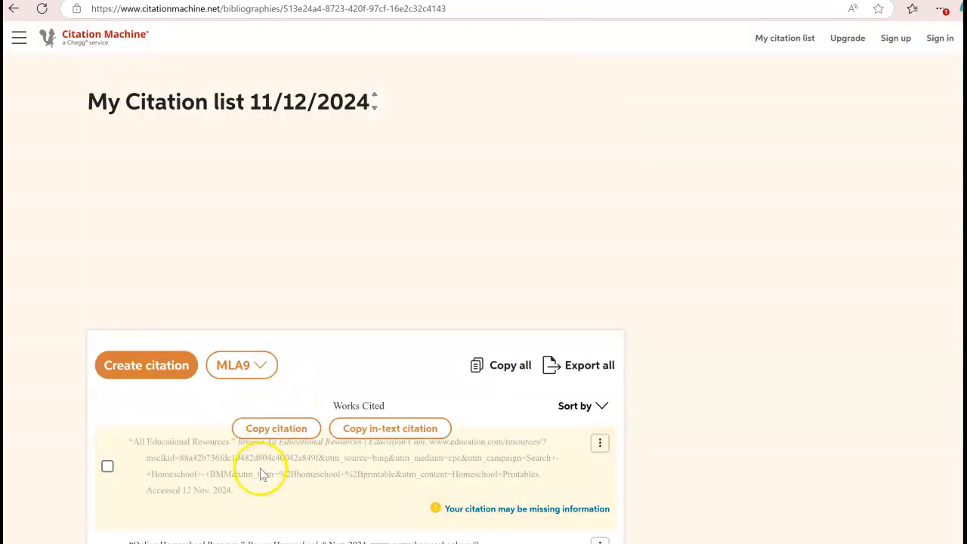
left_click(278, 428)
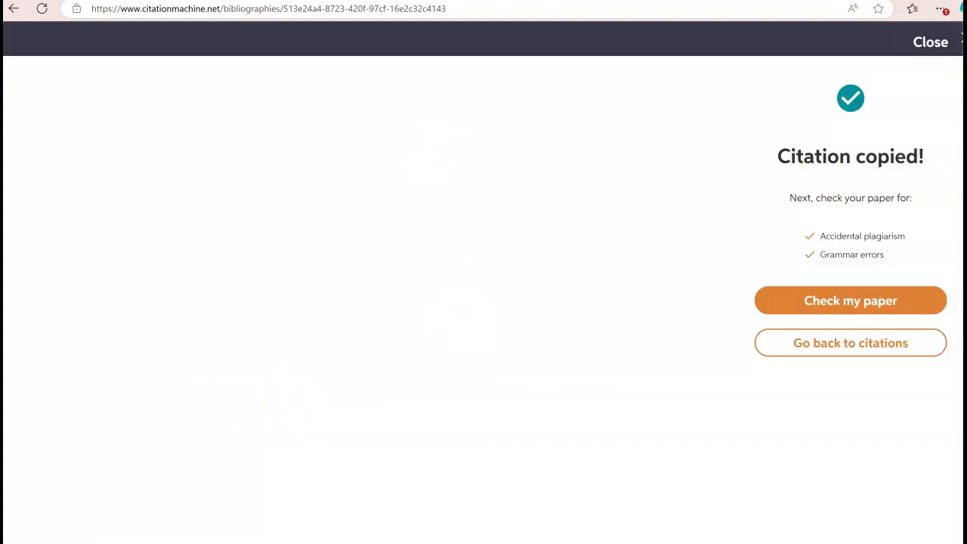
Step: Paste the All Educational Resources citation at the end of the bibliography, cut it back out, and click into the first citation
mouse_move(695, 543)
left_click(765, 510)
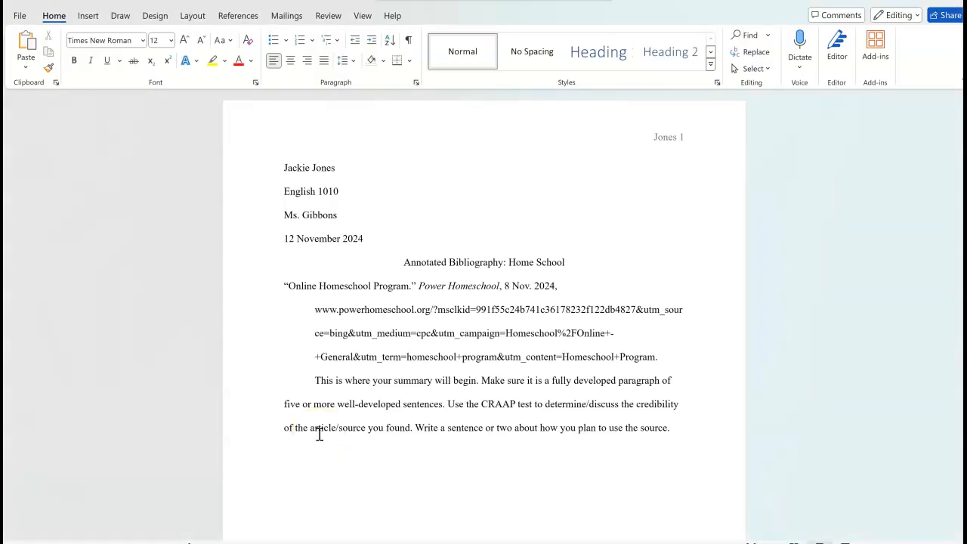
type("\"All Educational Resources.\" Browse All Educational Resources | Education.Com, www.education.com/resources/?msclkid=88a42b736fdc19482d804c40042a849f&utm_source=bing&utm_medium=cpc&utm_campaign=Search+-+Homeschool+-+BMM&utm_term=%2Bhomeschool+%2Bprintable&utm_content=Homeschool+Printables. Accessed 12 Nov. 2024.")
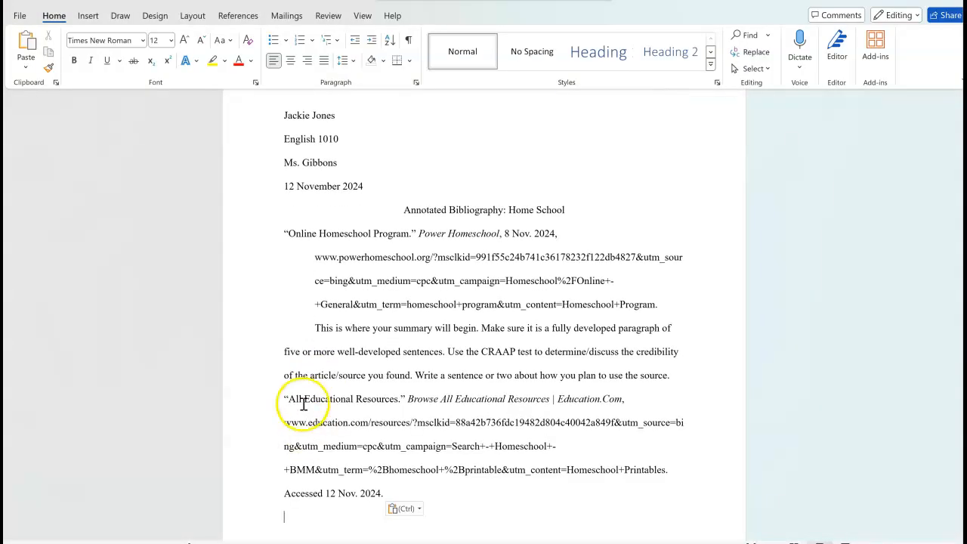
left_click_drag(284, 395, 408, 497)
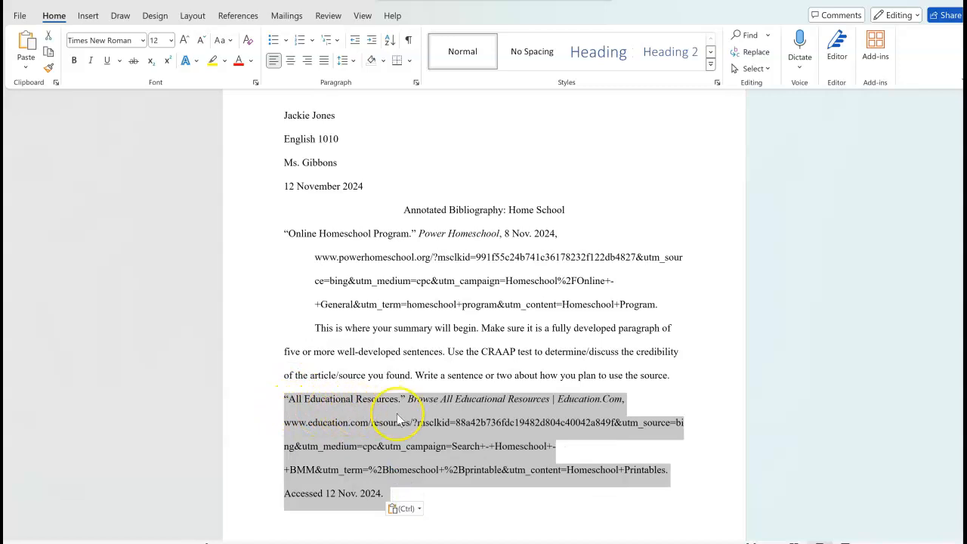
key("ctrl+x")
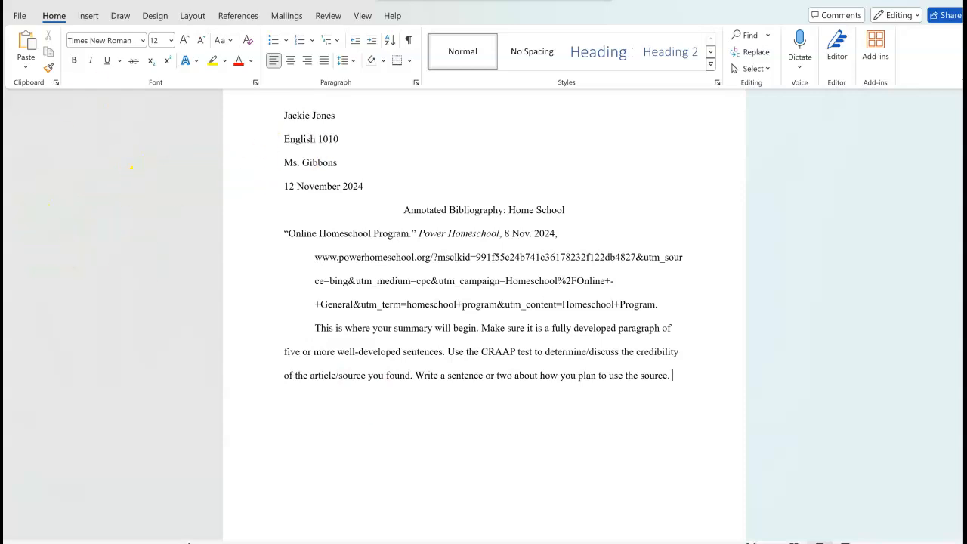
left_click(82, 216)
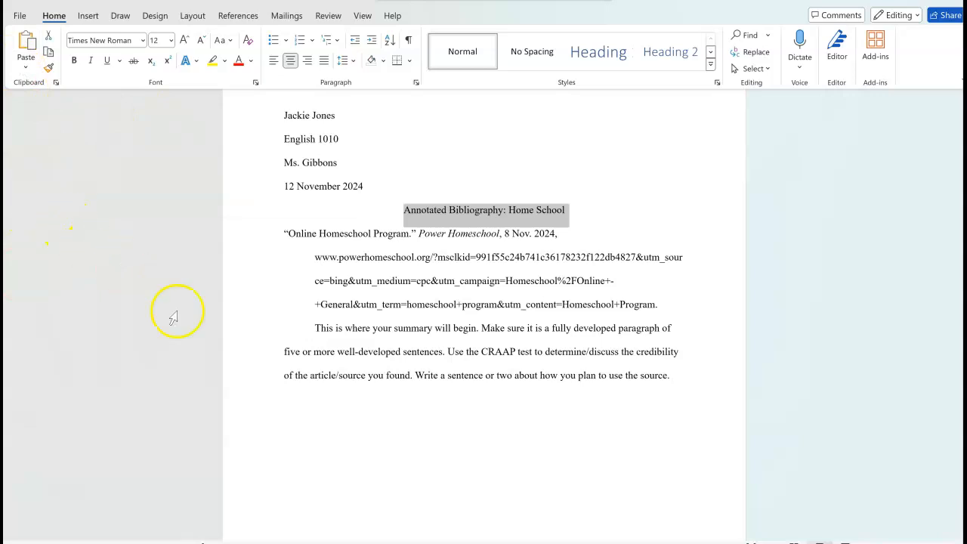
left_click(561, 234)
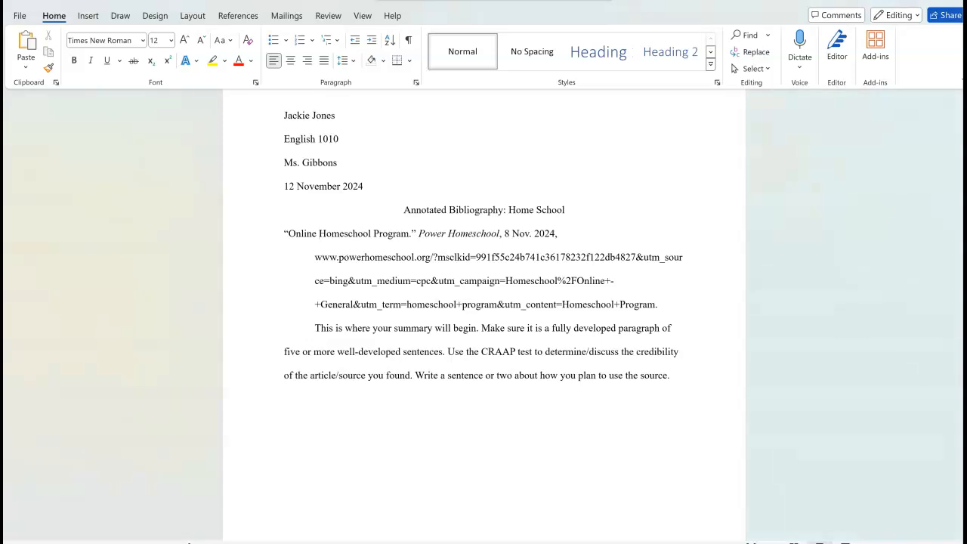
Step: Paste the All Educational Resources citation on a new line above the Power Homeschool entry
key("Left")
key("Left")
key("Left")
key("Return")
key("Up")
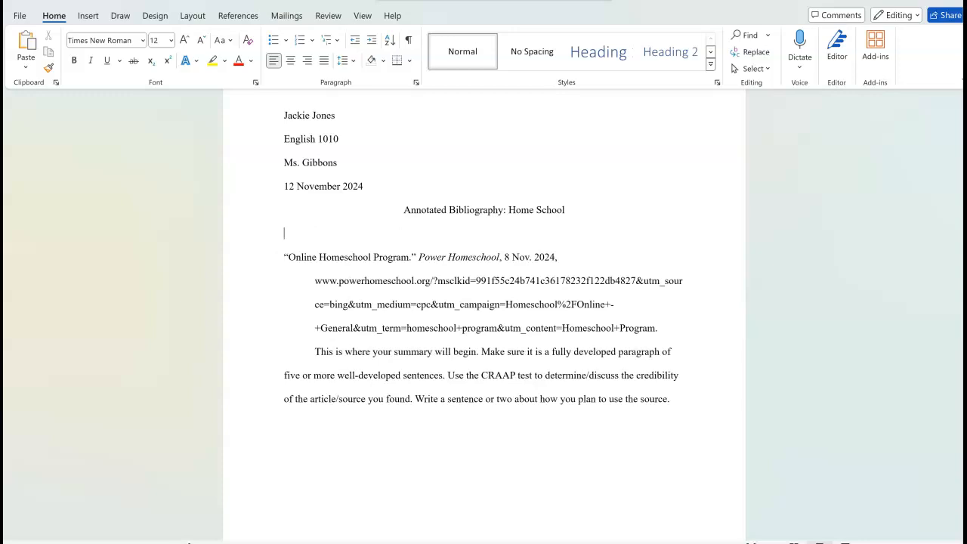
key("ctrl+v")
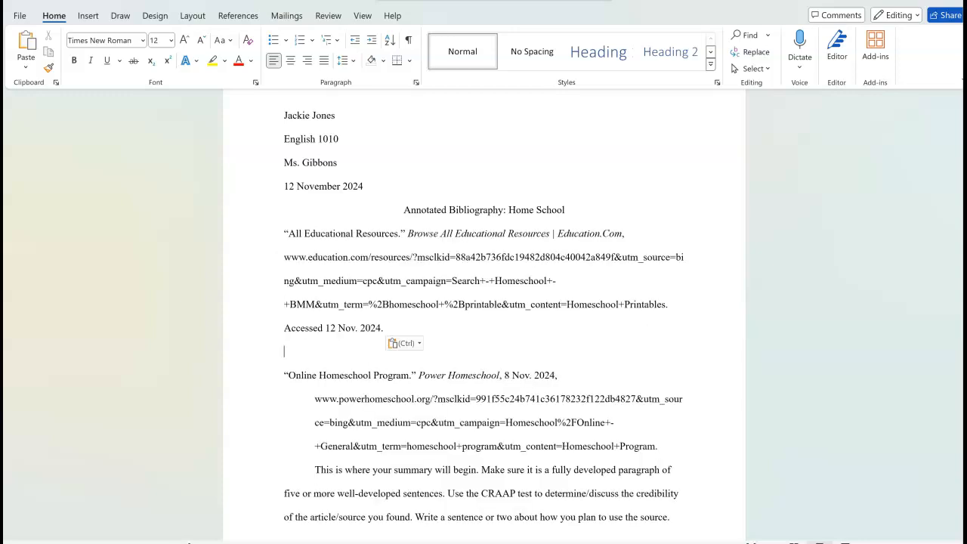
key("Escape")
key("BackSpace")
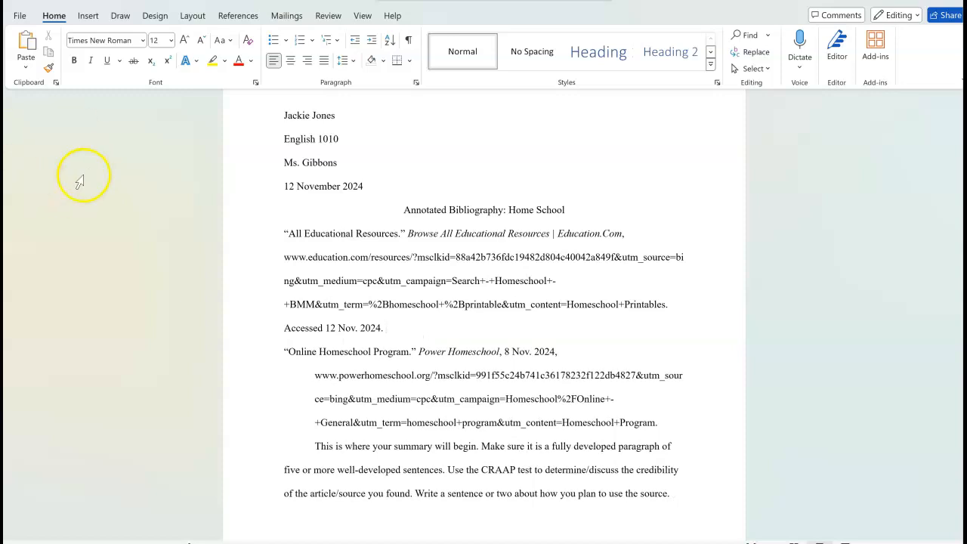
Step: Add an indented 'Start here.' summary line below it and select the new citation
key("Return")
key("Tab")
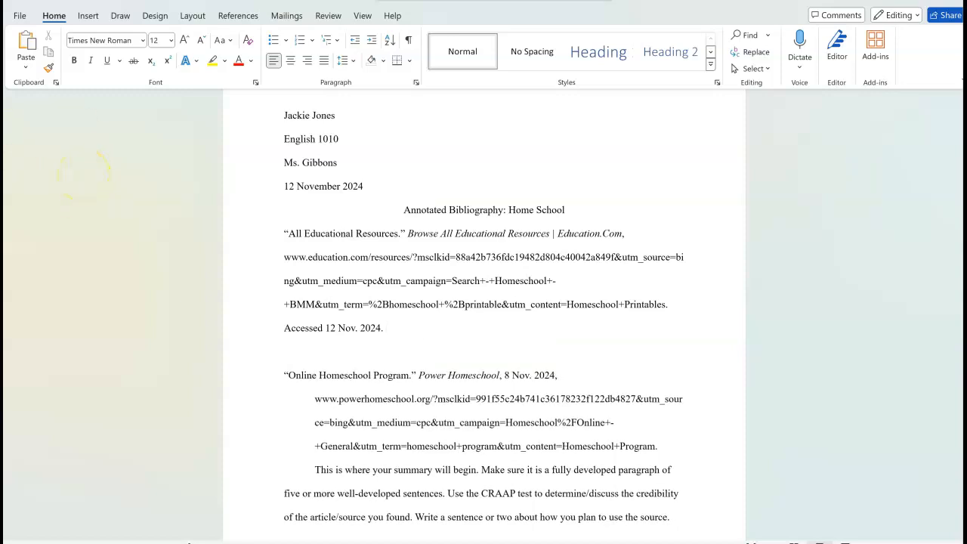
type("Start here.")
key("Left")
key("shift+Down")
key("shift+Down")
key("shift+Down")
key("shift+Down")
key("shift+Down")
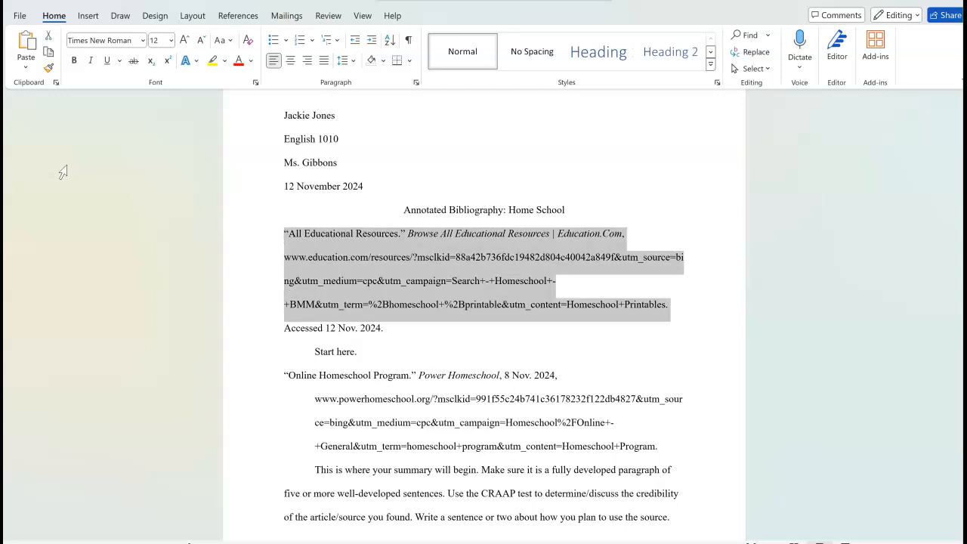
Step: Set a Hanging special indent of 0.5" on the All Educational Resources citation in Paragraph settings
right_click(14, 266)
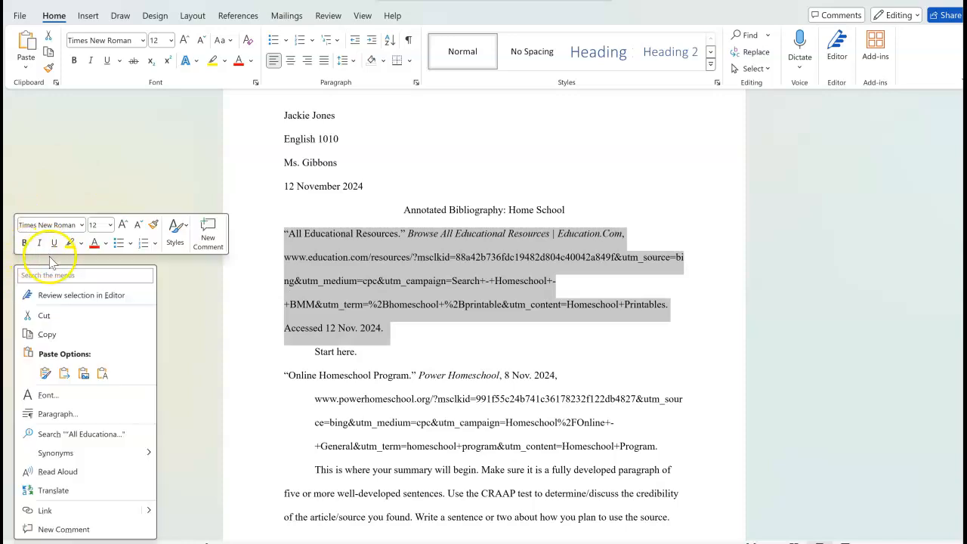
left_click(53, 414)
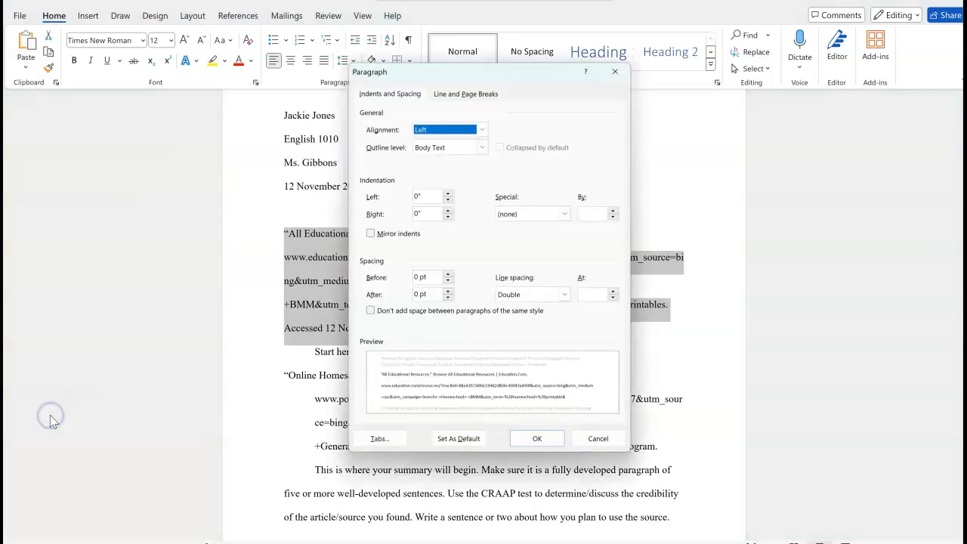
left_click(565, 214)
left_click(540, 261)
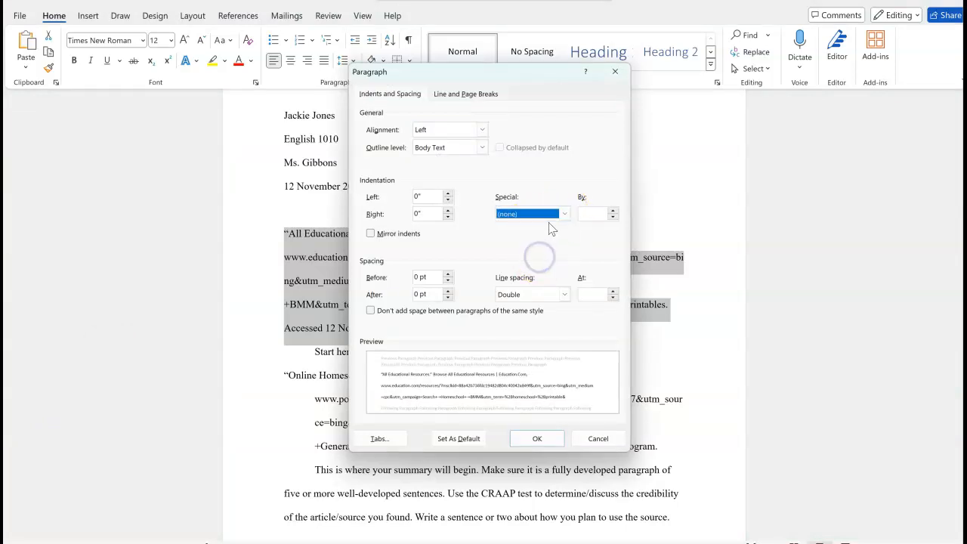
left_click(564, 213)
left_click(542, 246)
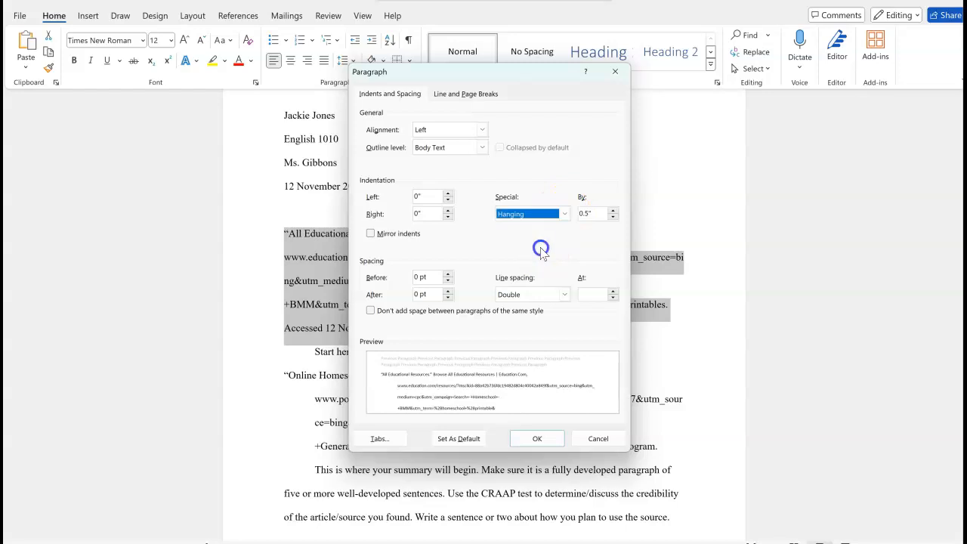
left_click(532, 439)
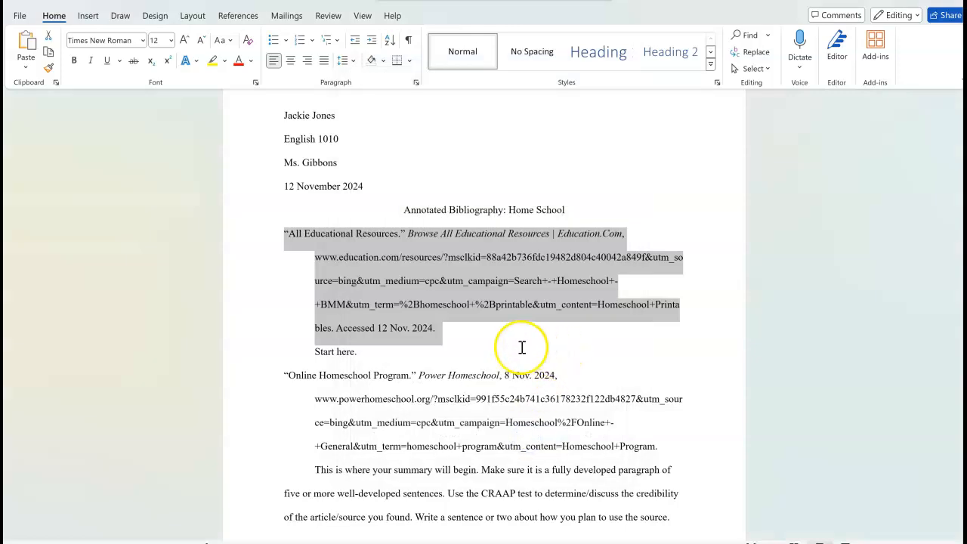
left_click(522, 348)
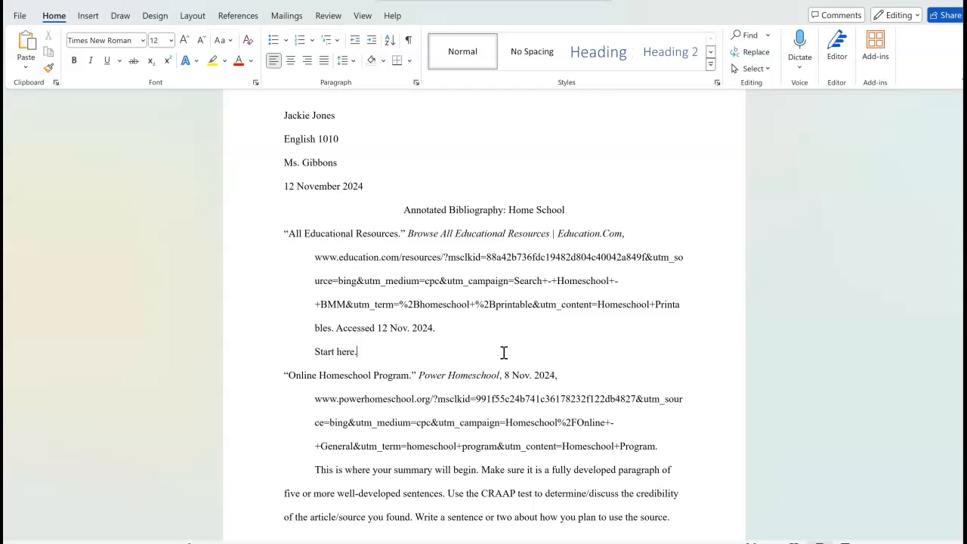
left_click(492, 351)
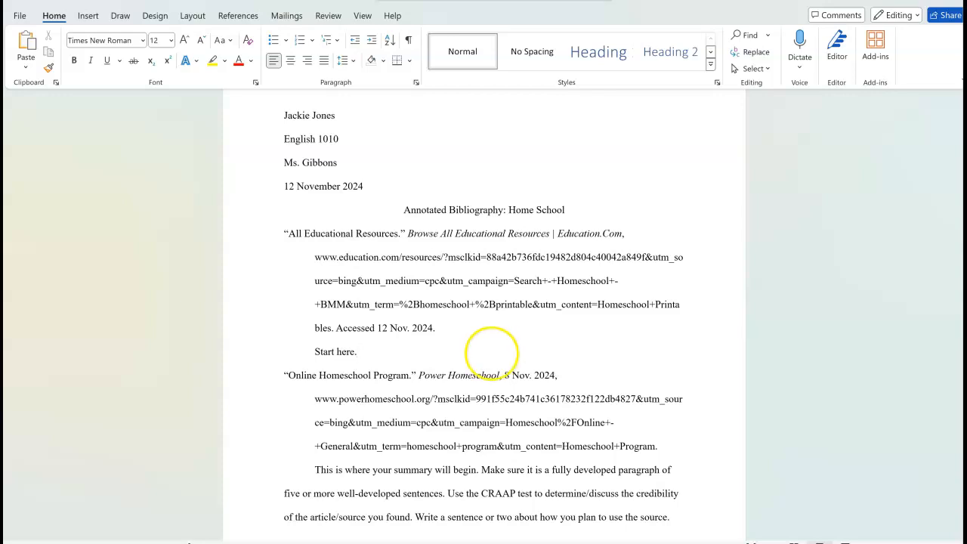